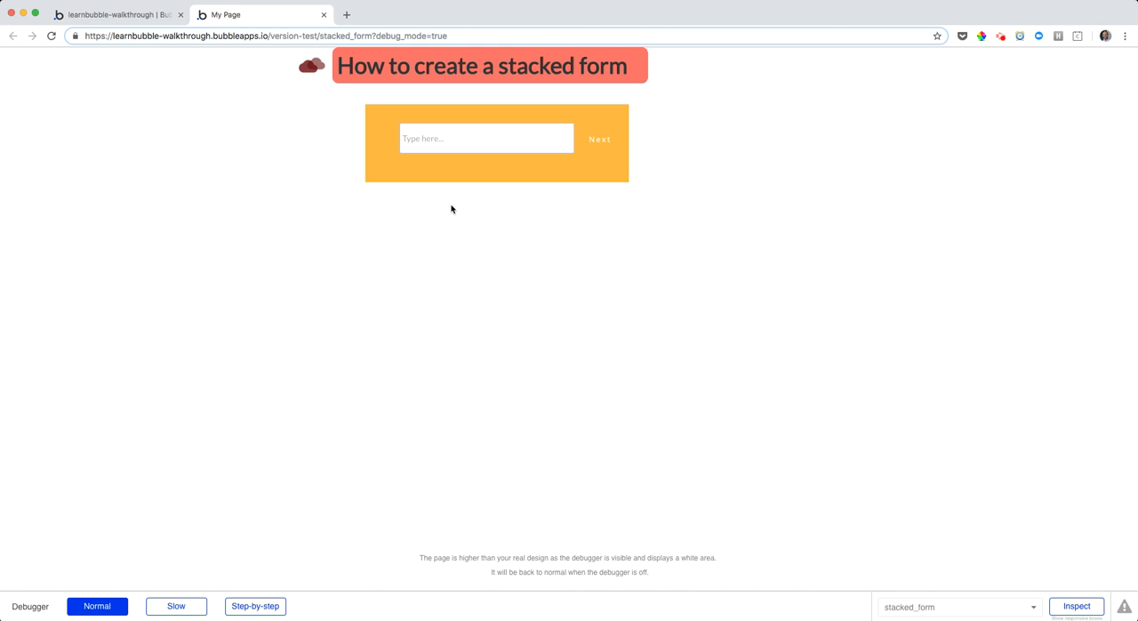
Test the stacked form in the page preview by entering "Test" in each of the three questions and advancing after each one
left_click(509, 146)
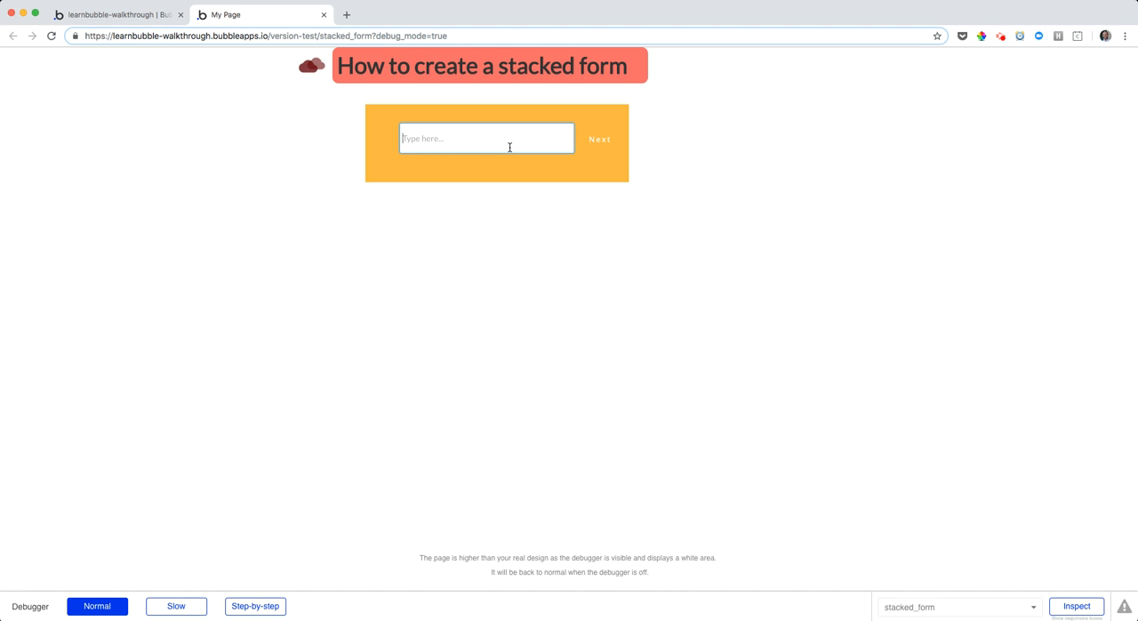
type("Test")
left_click(608, 144)
left_click(497, 158)
type("Test")
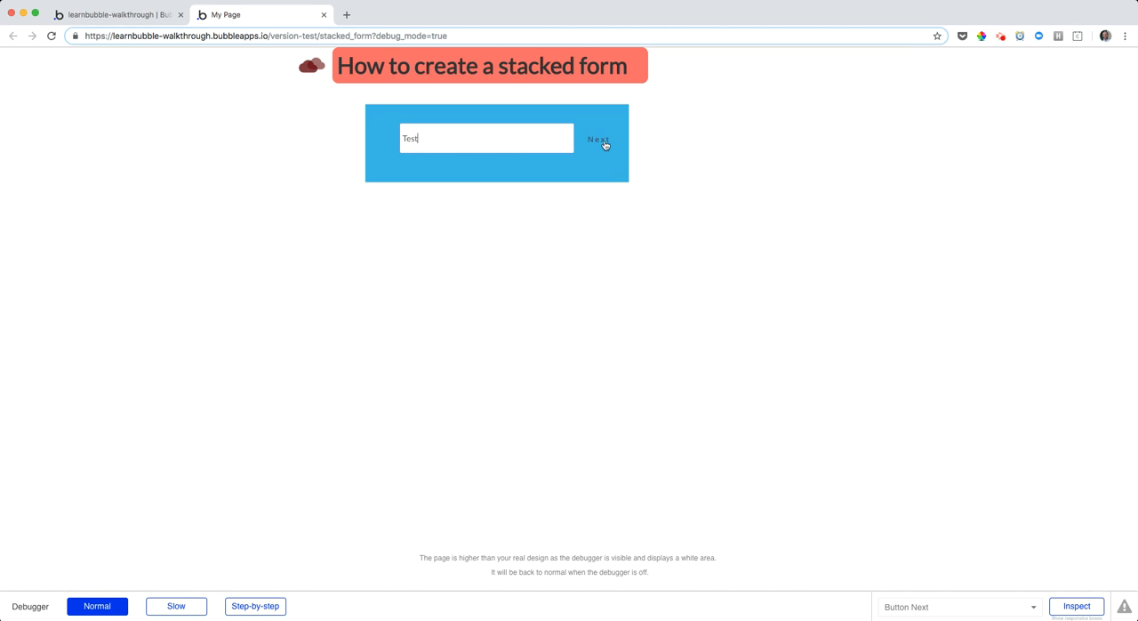
left_click(604, 145)
left_click(543, 139)
type("Test")
left_click(596, 145)
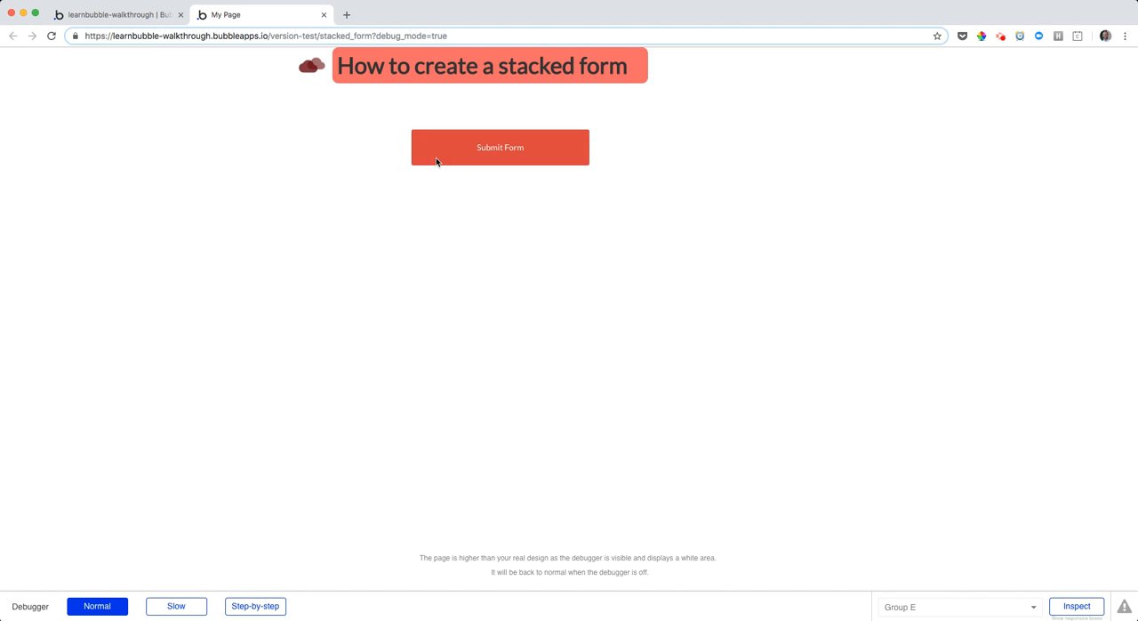
Switch back to the Bubble editor's design view and delete the purple Group C from the stacked form
left_click(140, 14)
left_click(23, 99)
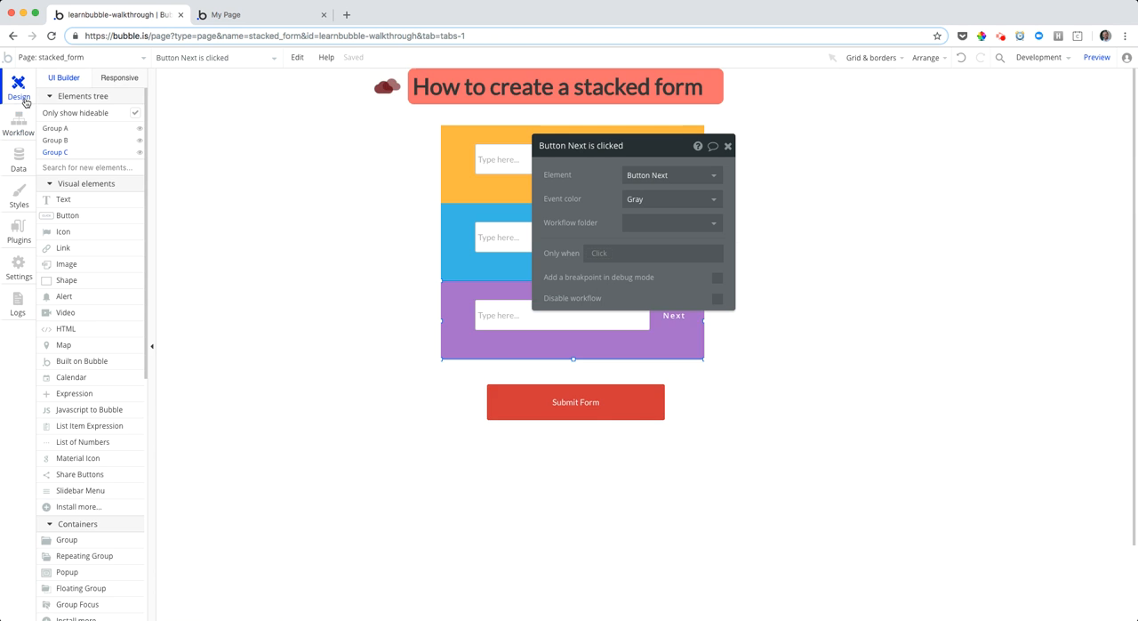
left_click_drag(556, 309, 824, 266)
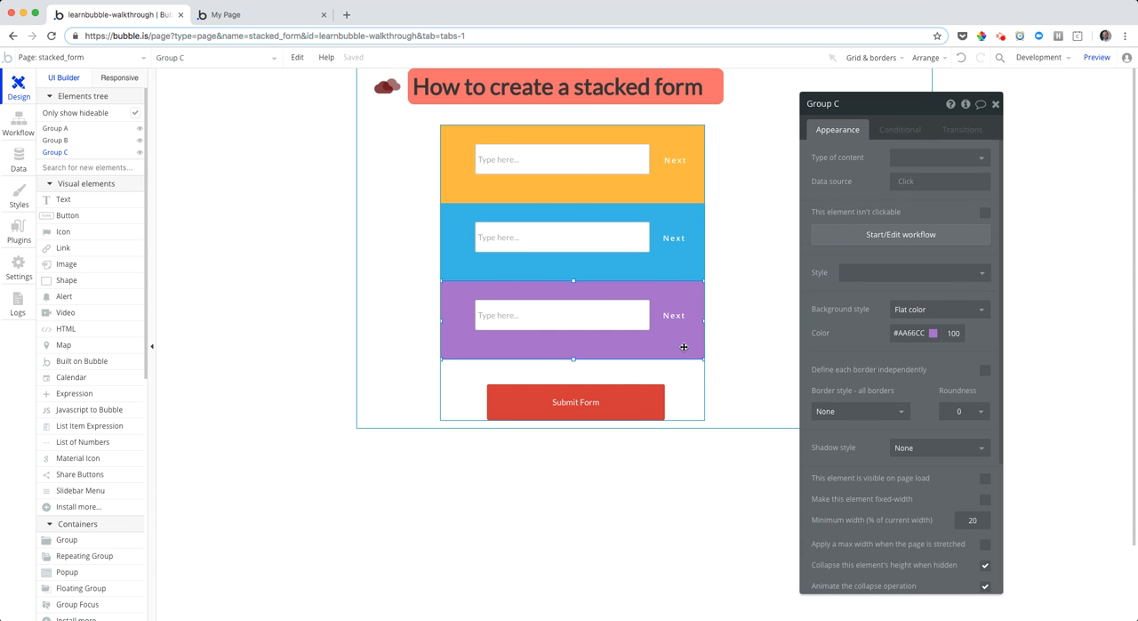
key("Delete")
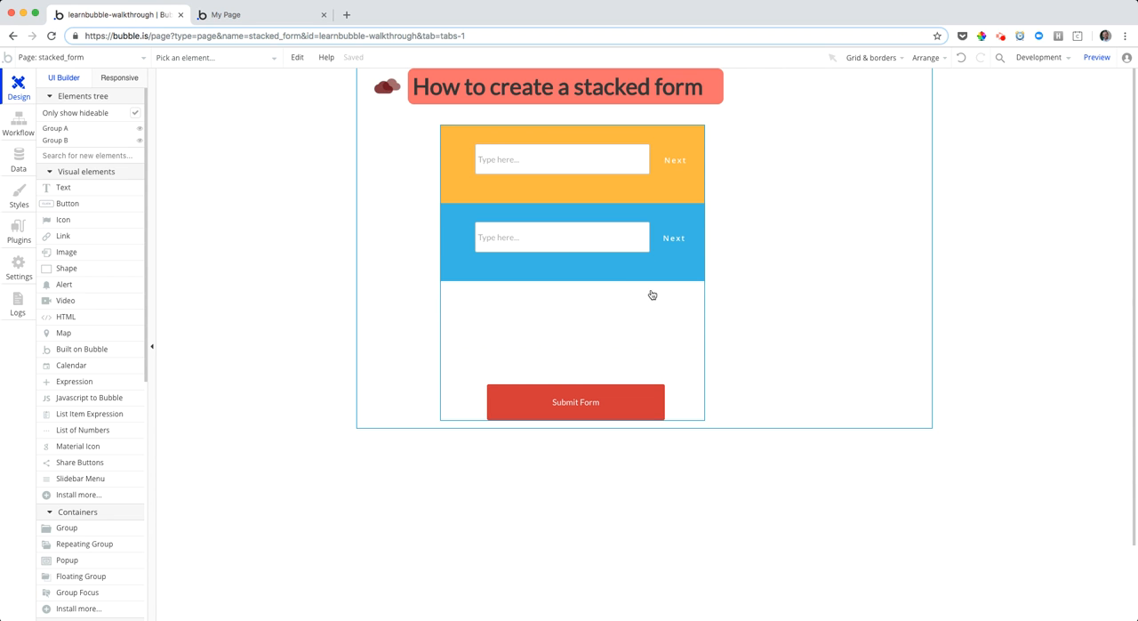
Set the collapse animation style of the blue Group B to Fade In/Out
double_click(639, 186)
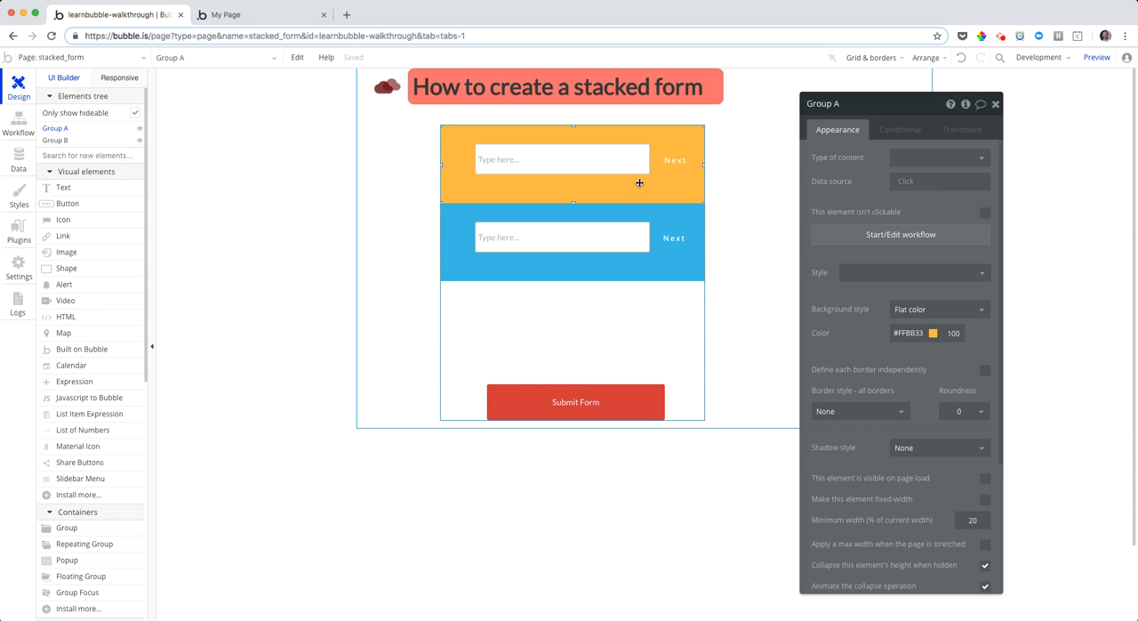
left_click(633, 292)
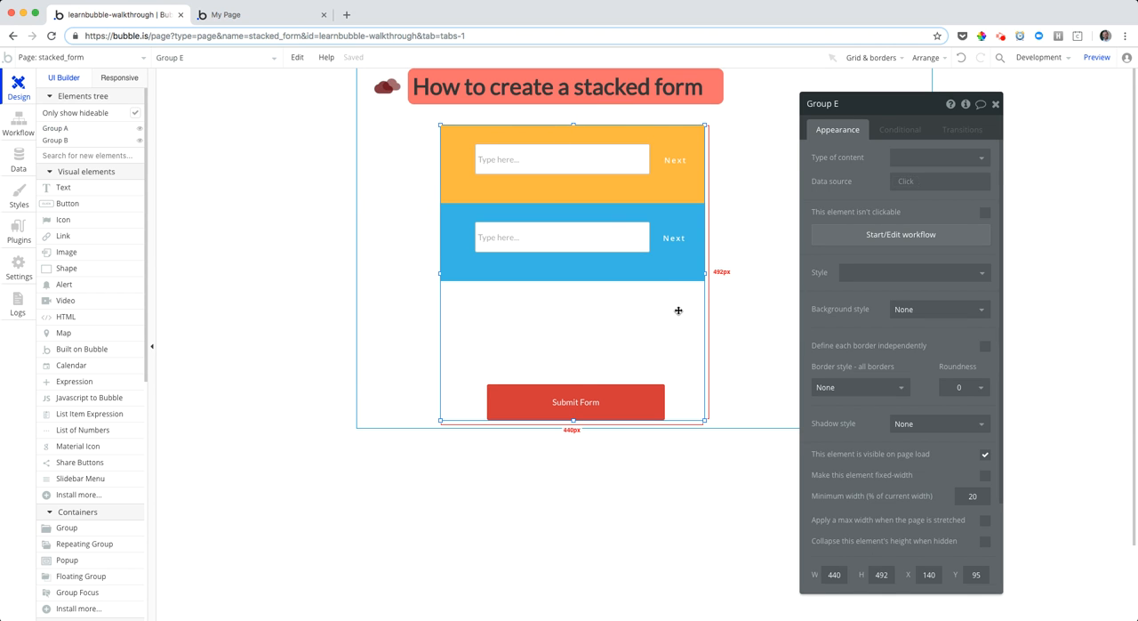
left_click(615, 186)
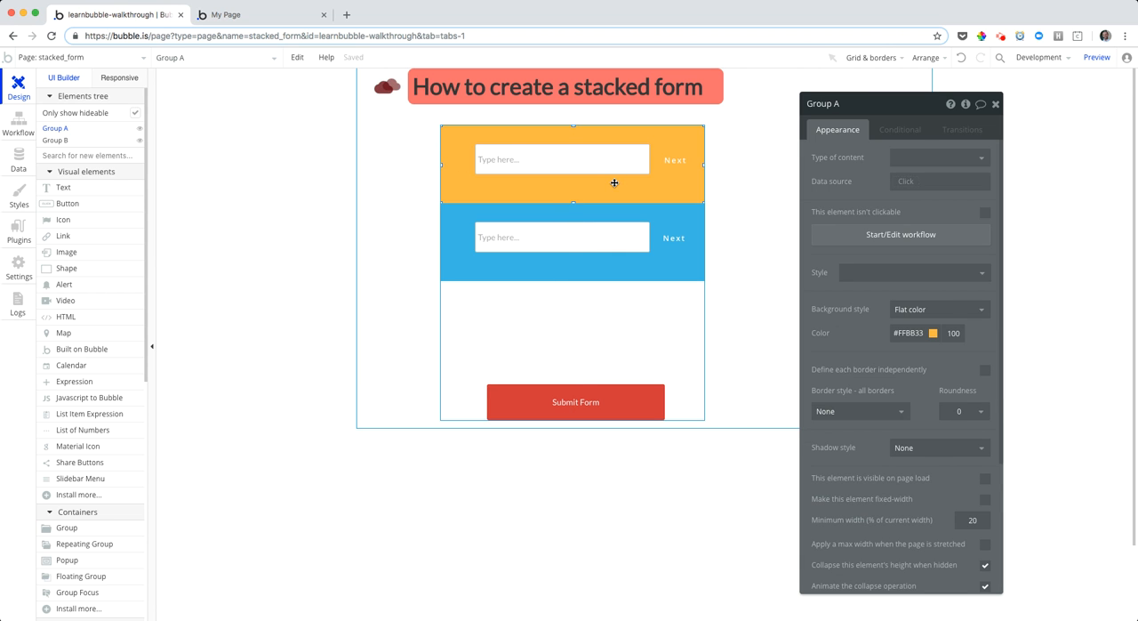
left_click(655, 219)
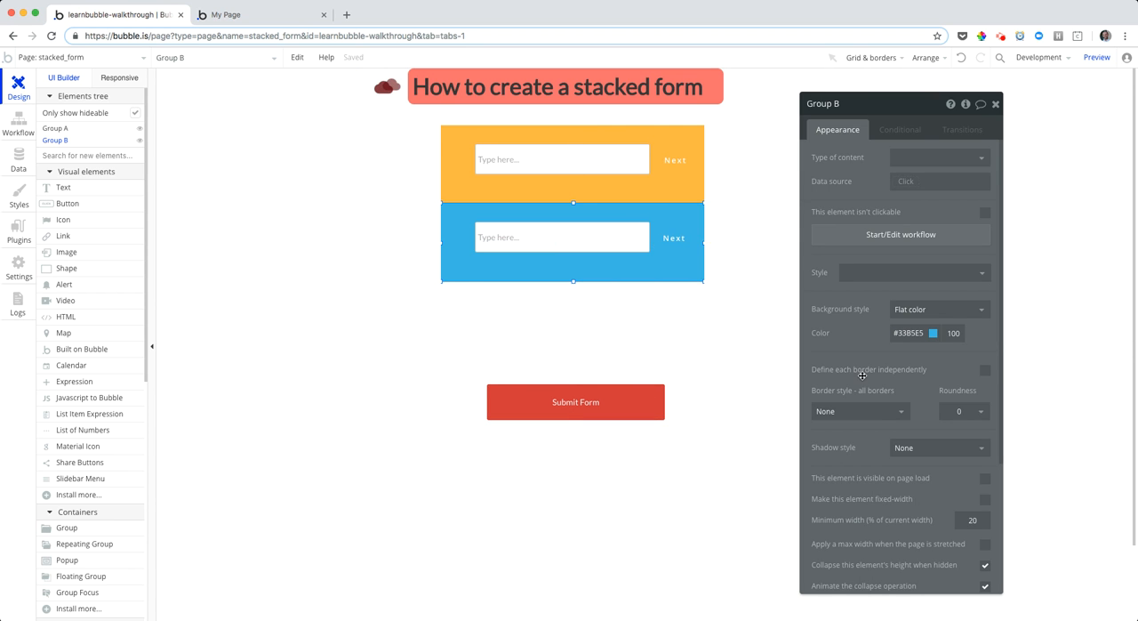
scroll(862, 375, "down", 2)
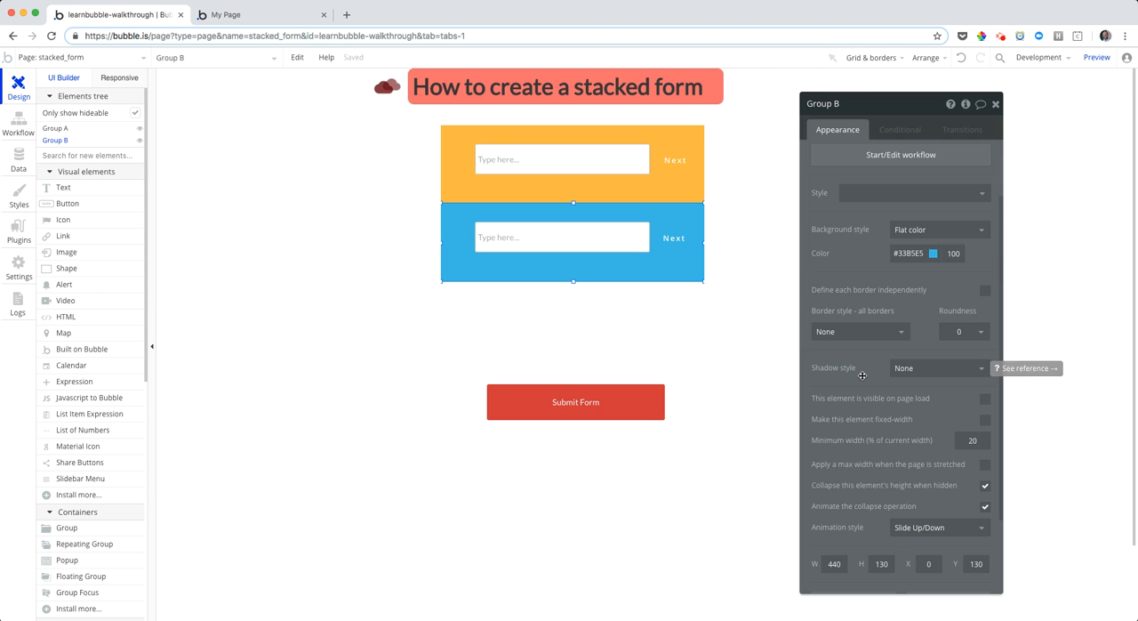
scroll(862, 376, "down", 1)
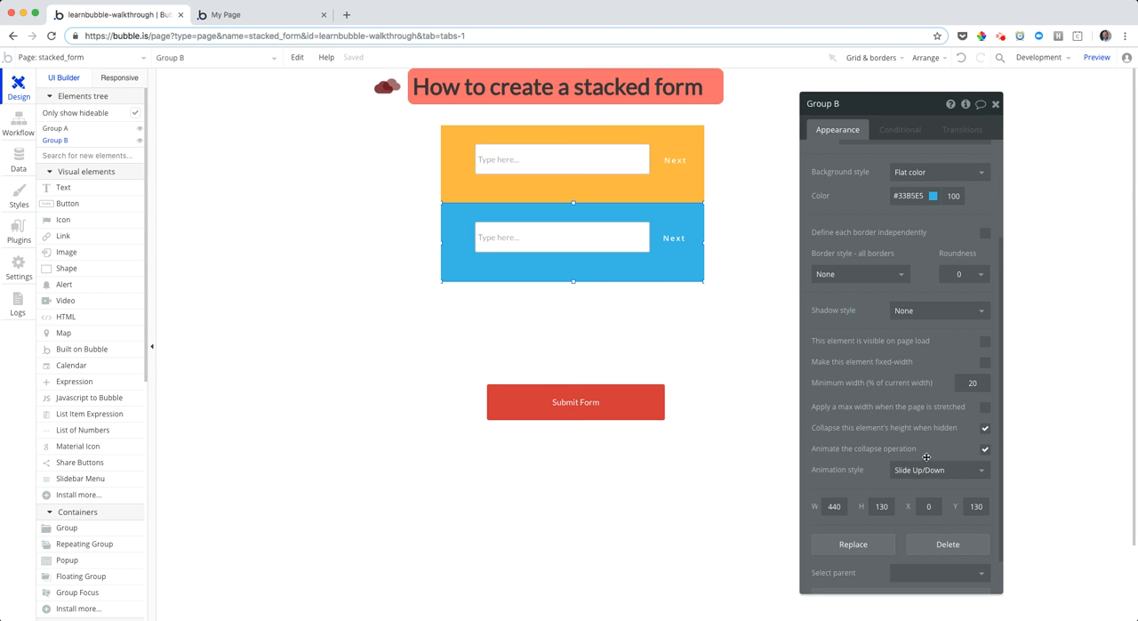
left_click(972, 468)
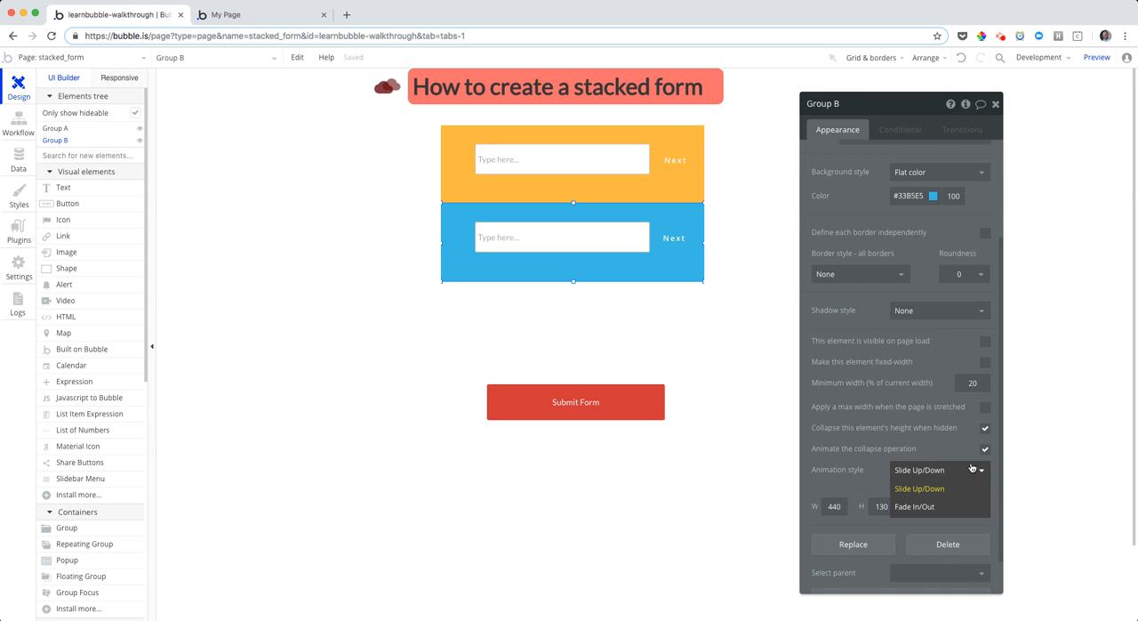
left_click(926, 508)
Set the collapse animation style of the yellow Group A to Fade In/Out as well
left_click(670, 186)
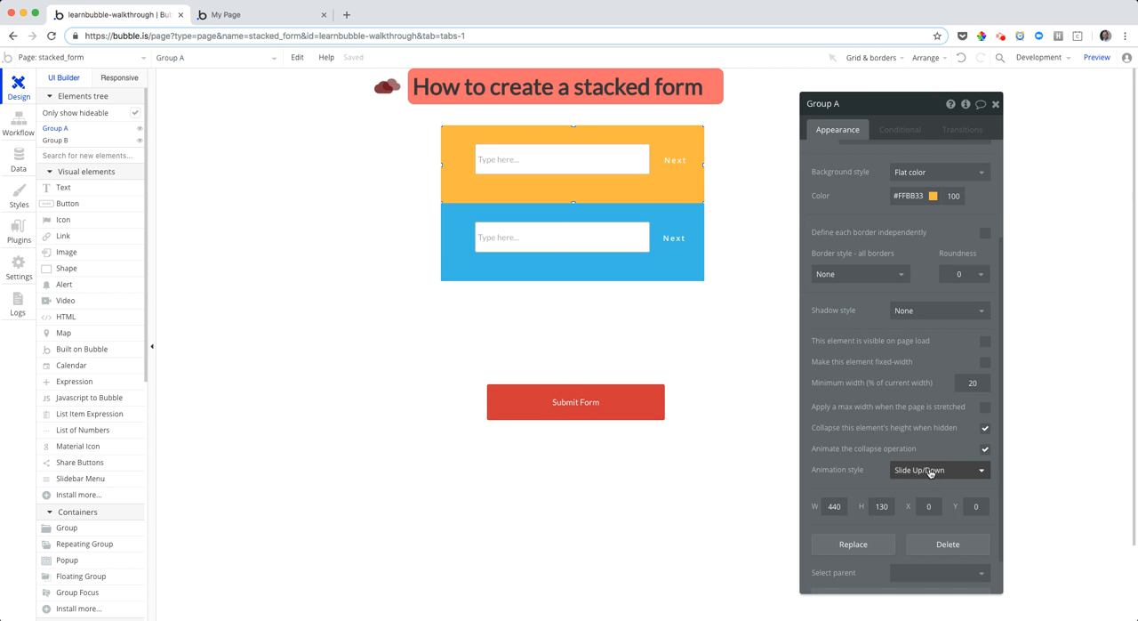
left_click(930, 473)
left_click(927, 509)
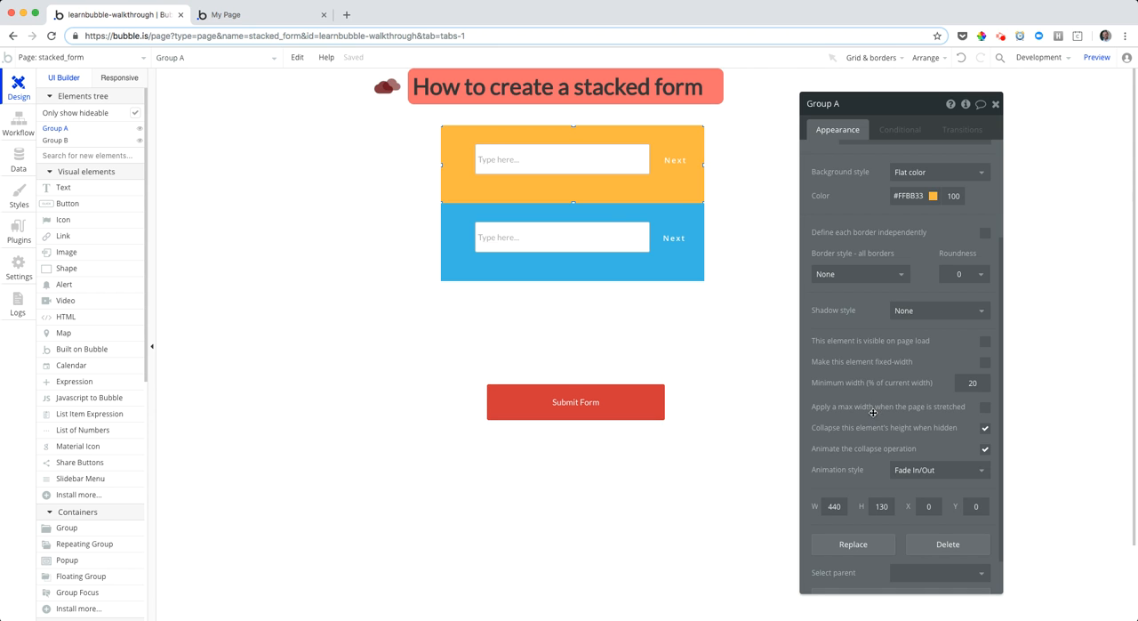
Open the workflow of Group B's Next button and examine the Set state action for question_visible
left_click(614, 262)
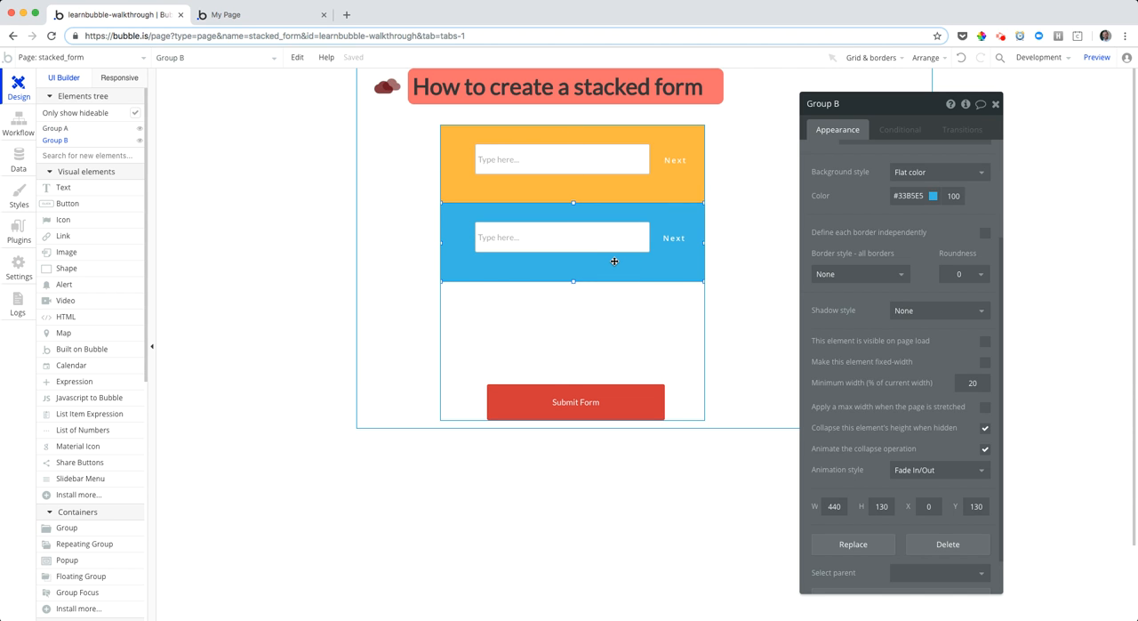
left_click(677, 239)
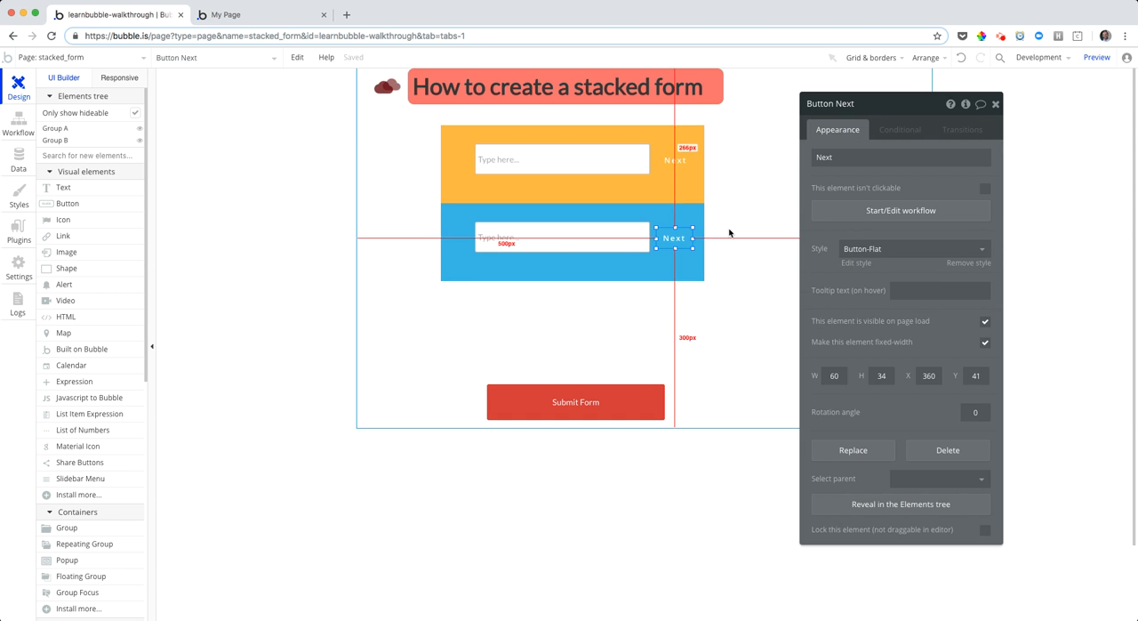
left_click(863, 211)
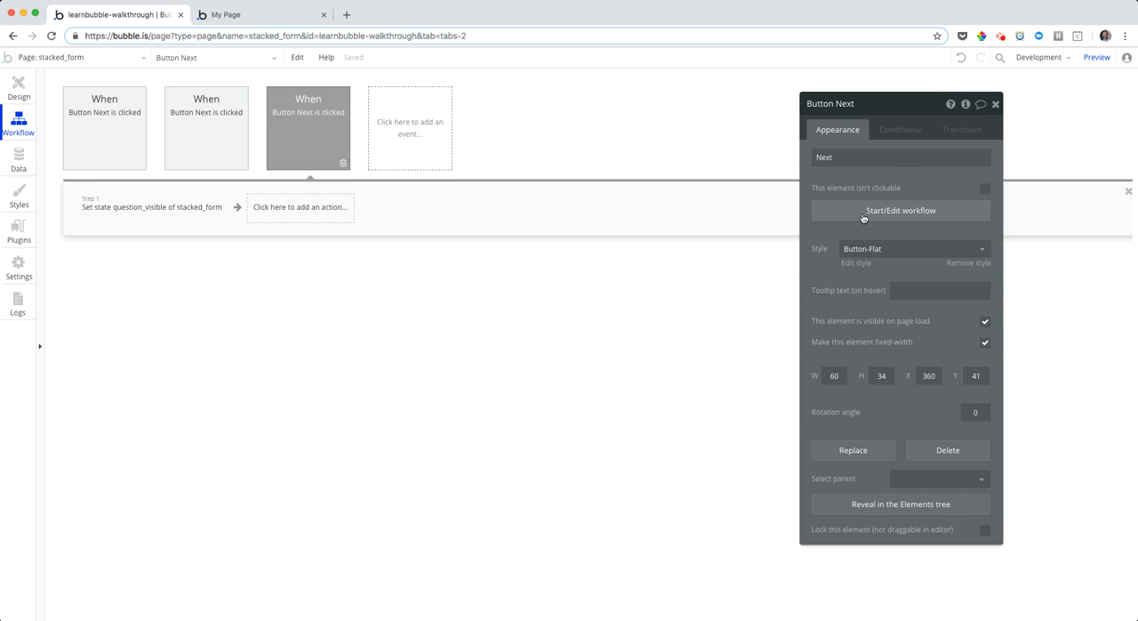
left_click(197, 208)
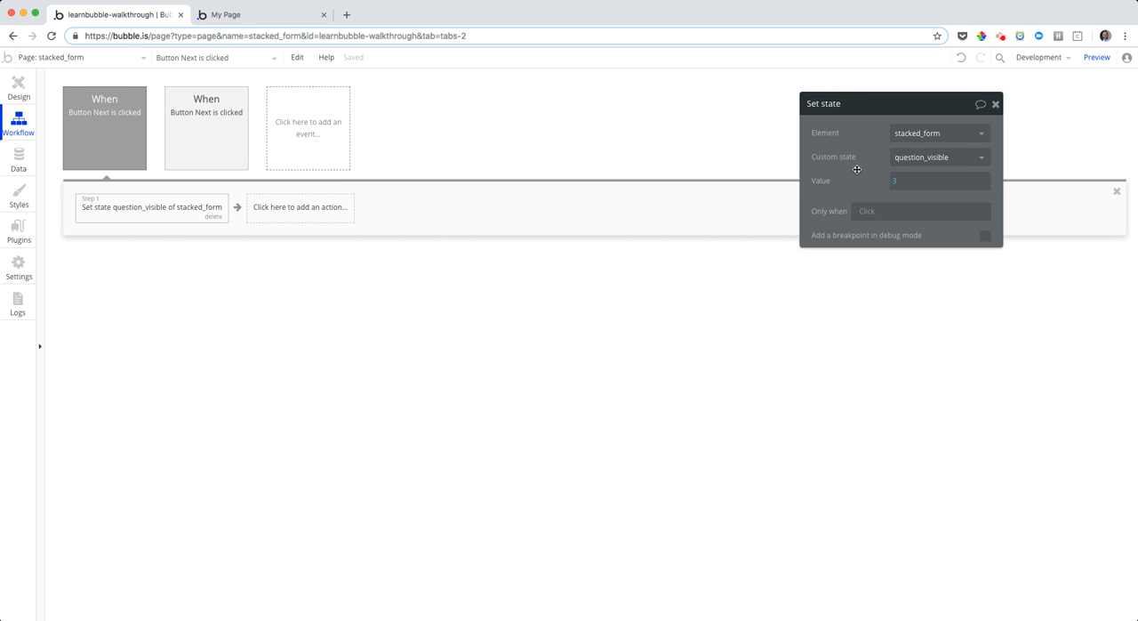
left_click(18, 89)
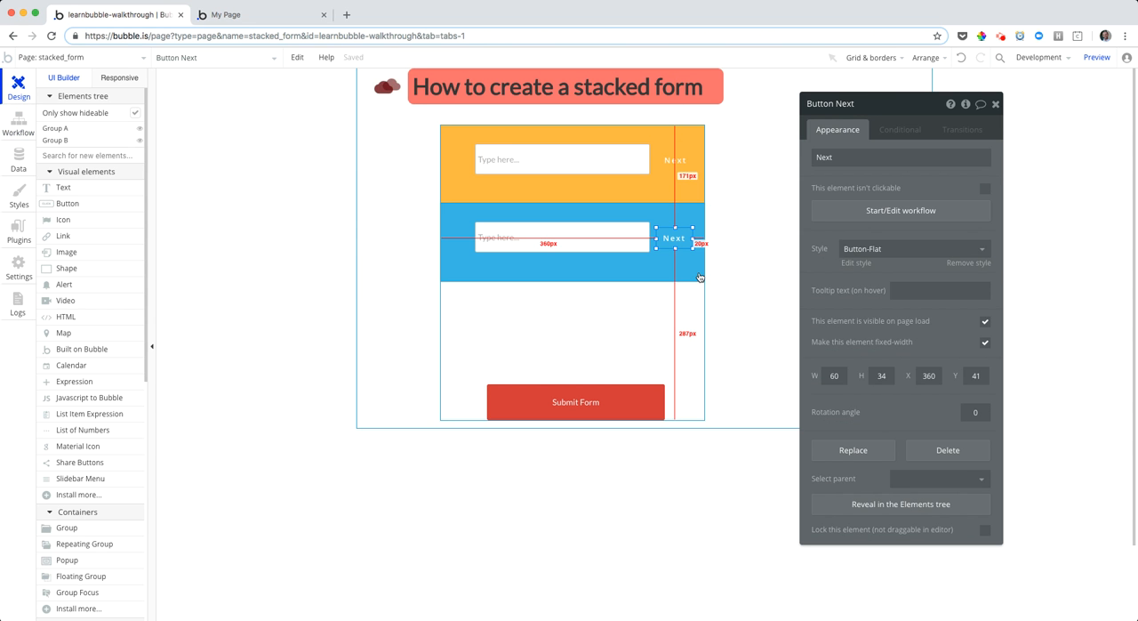
left_click(901, 209)
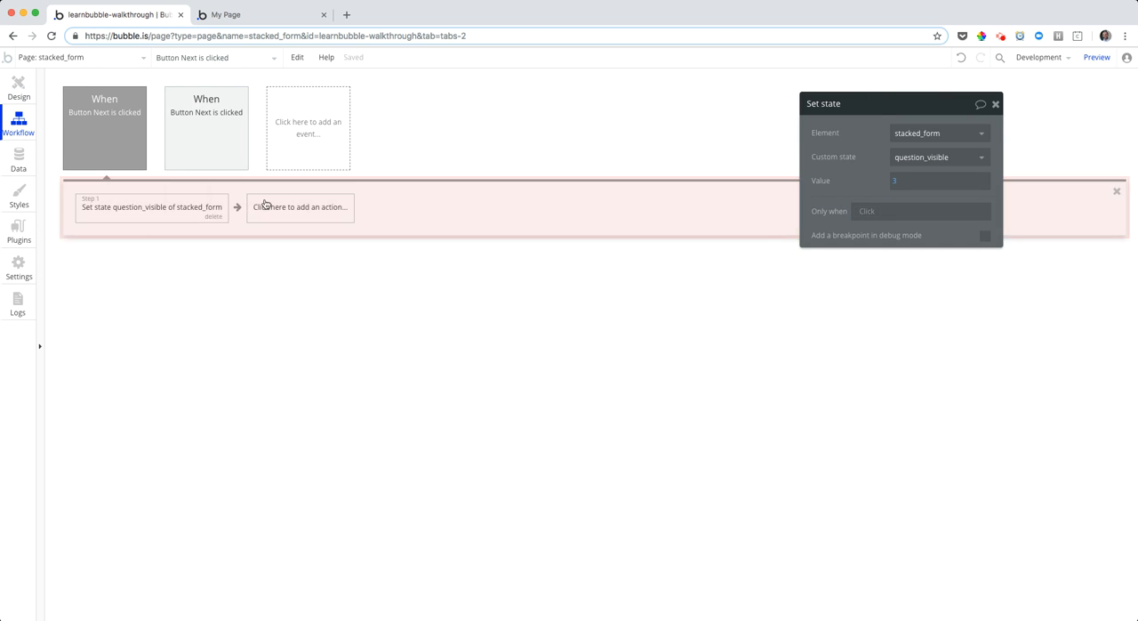
left_click(265, 204)
mouse_move(322, 358)
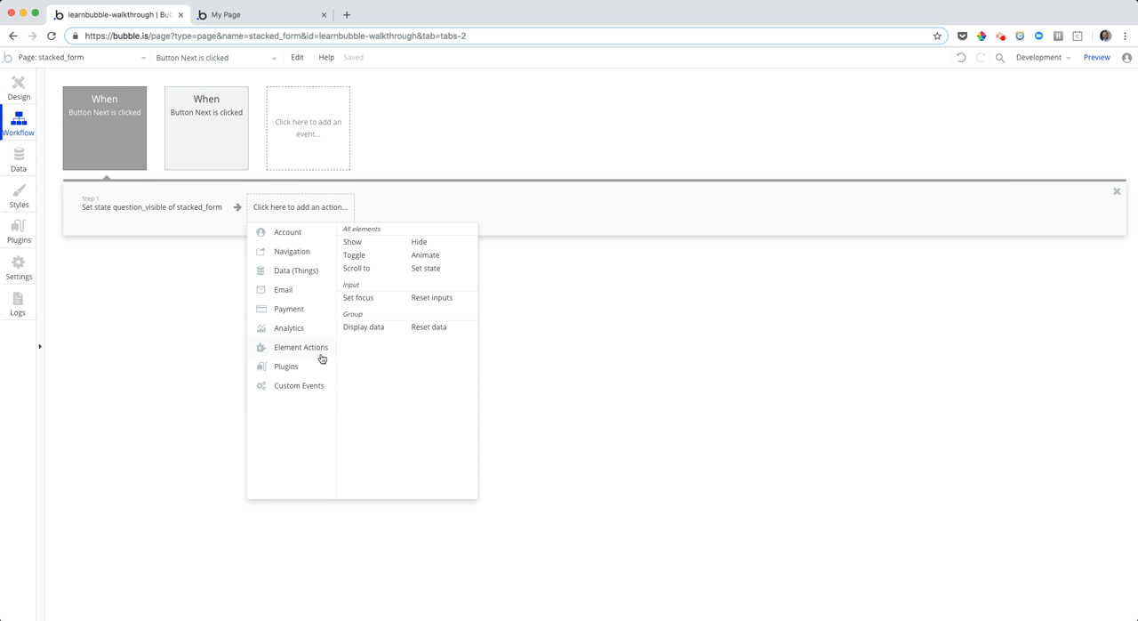
left_click(418, 244)
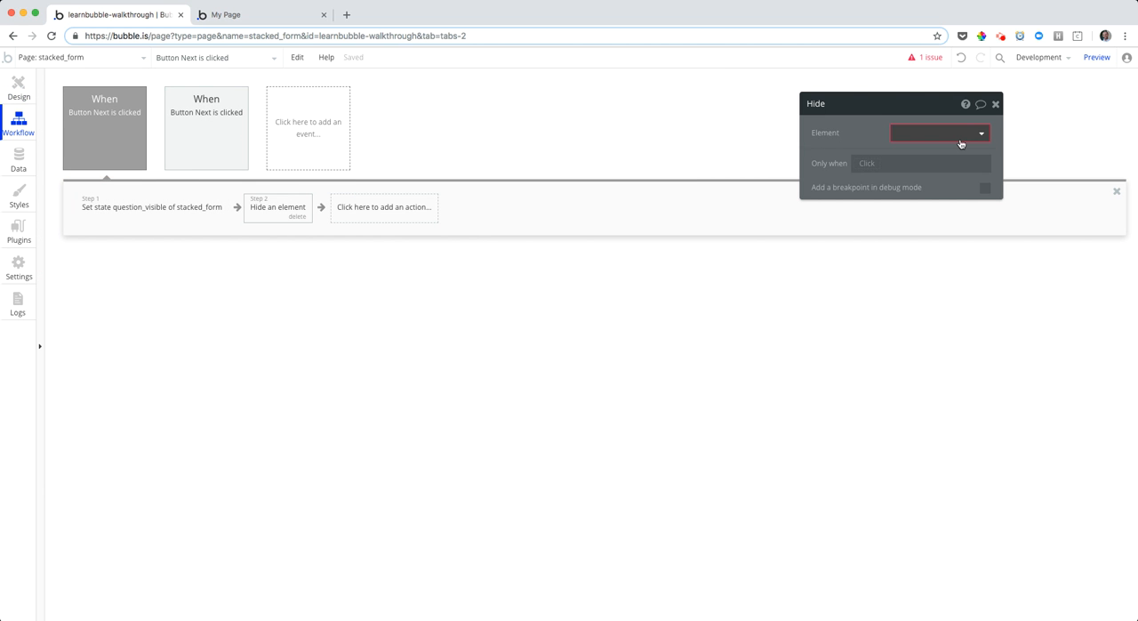
left_click(960, 143)
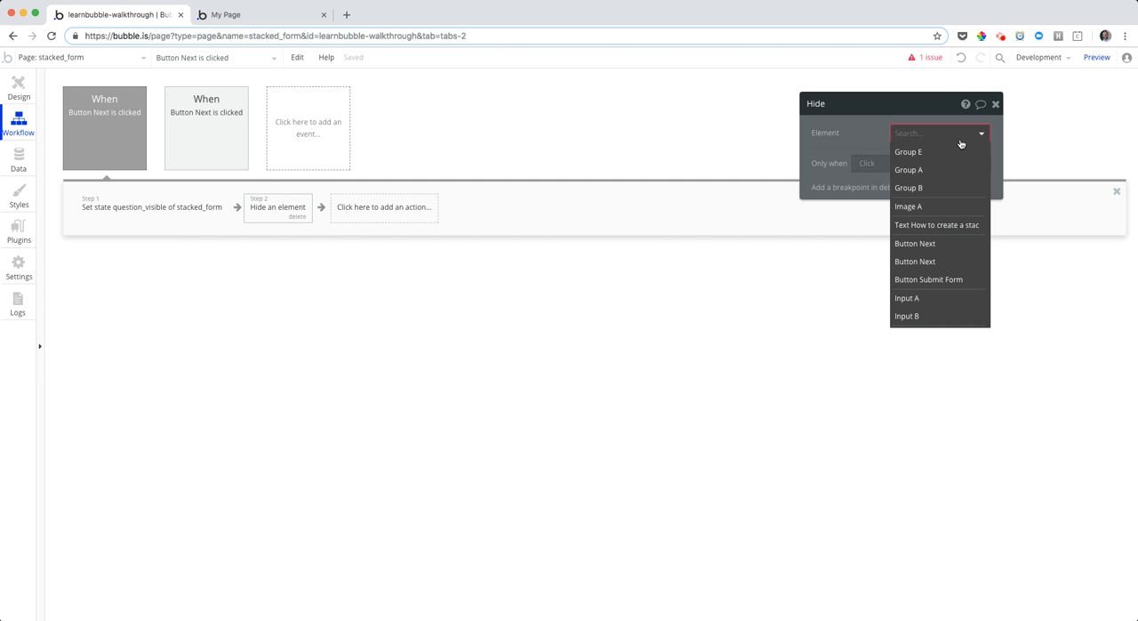
left_click(283, 215)
left_click(302, 218)
Review the Next button's Set state action in the workflow and the form's outer container, Group E, in the design
left_click(186, 206)
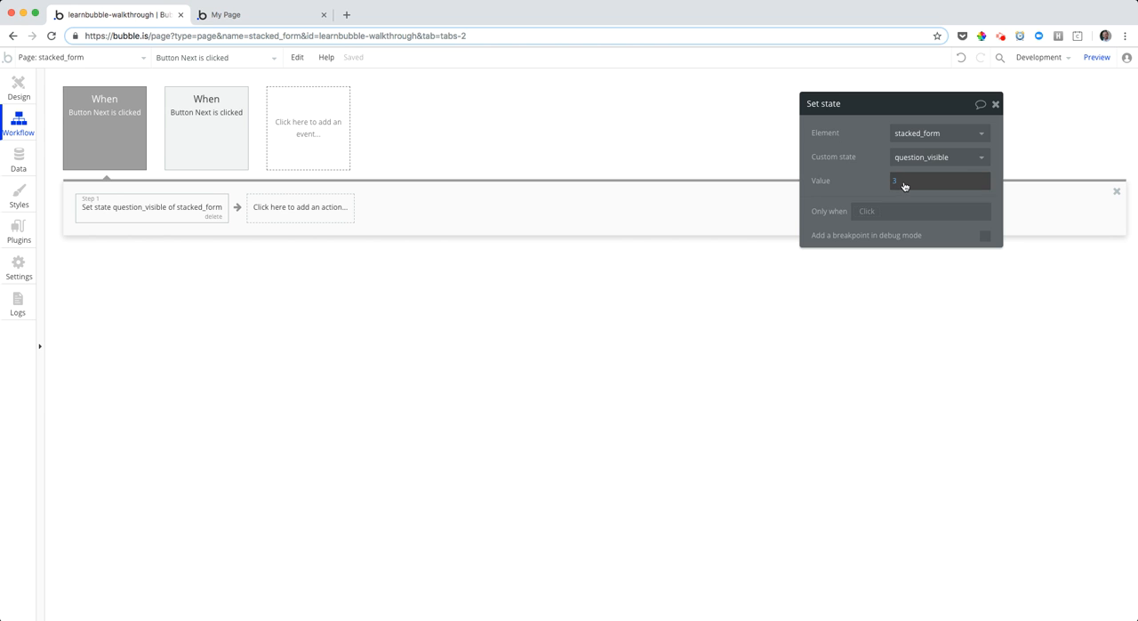
left_click(13, 89)
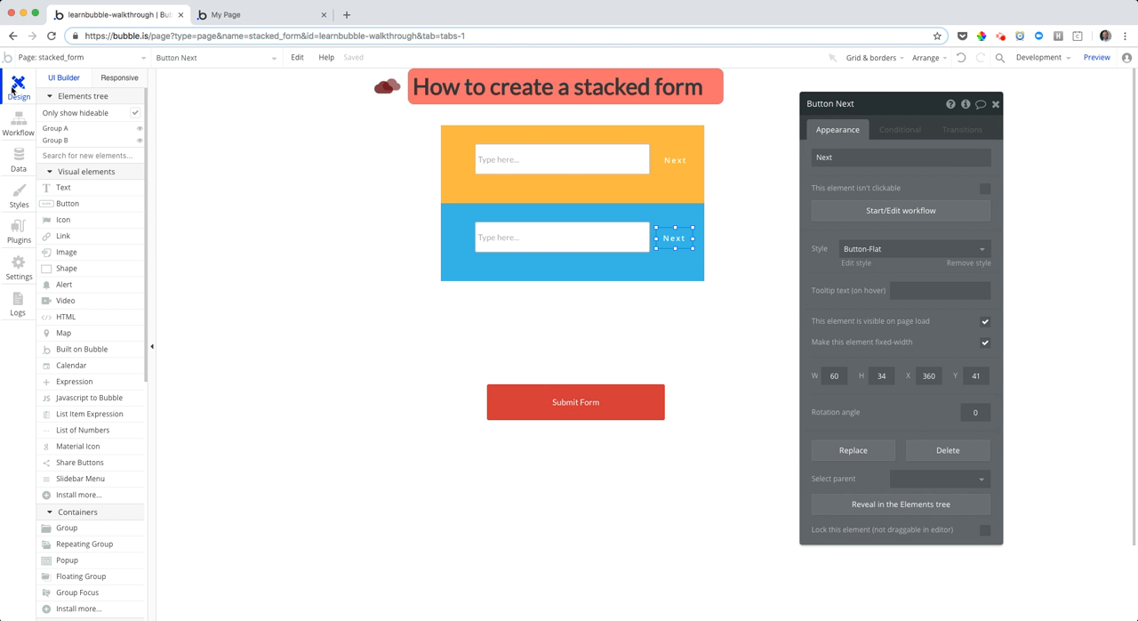
left_click(464, 354)
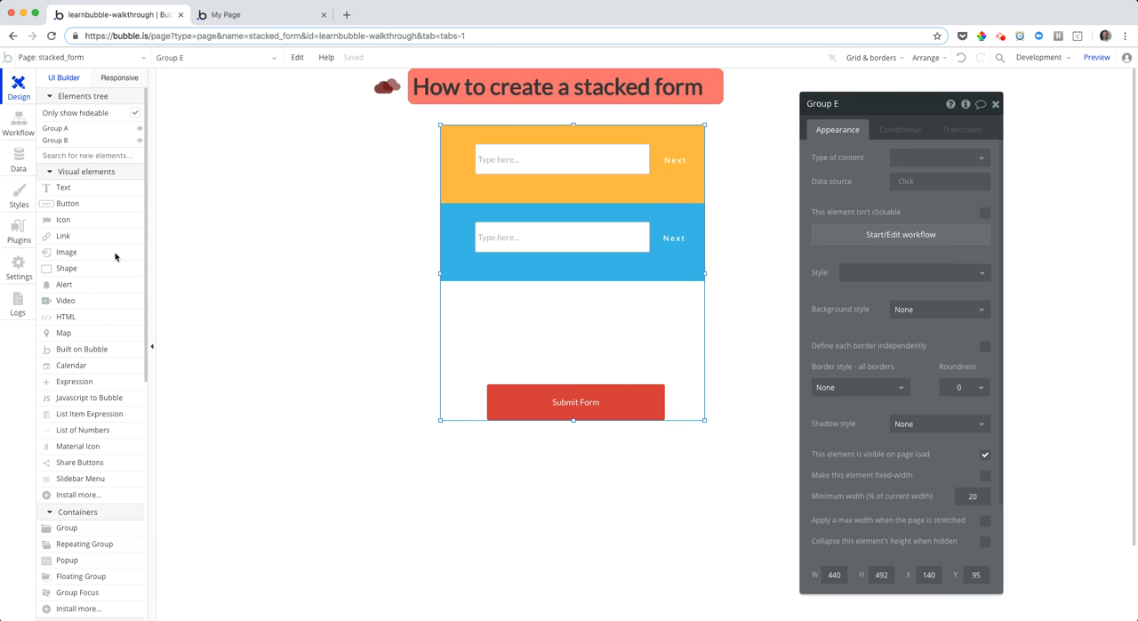
left_click(18, 123)
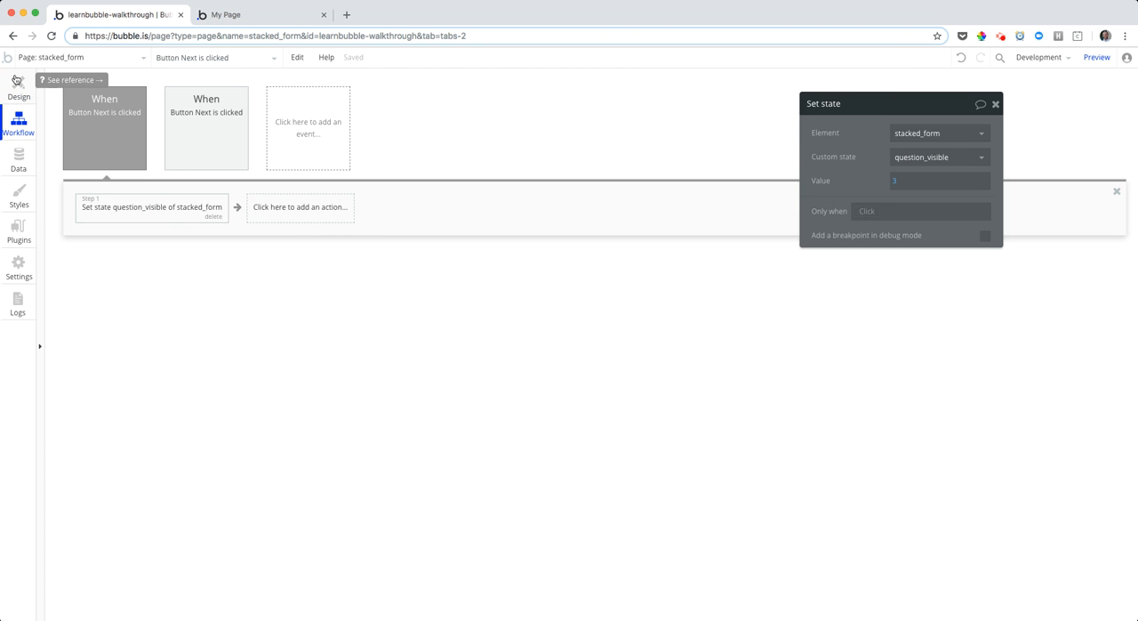
Copy Group B together with its workflows, paste it with workflows, and place the copy directly beneath Group B
left_click(18, 82)
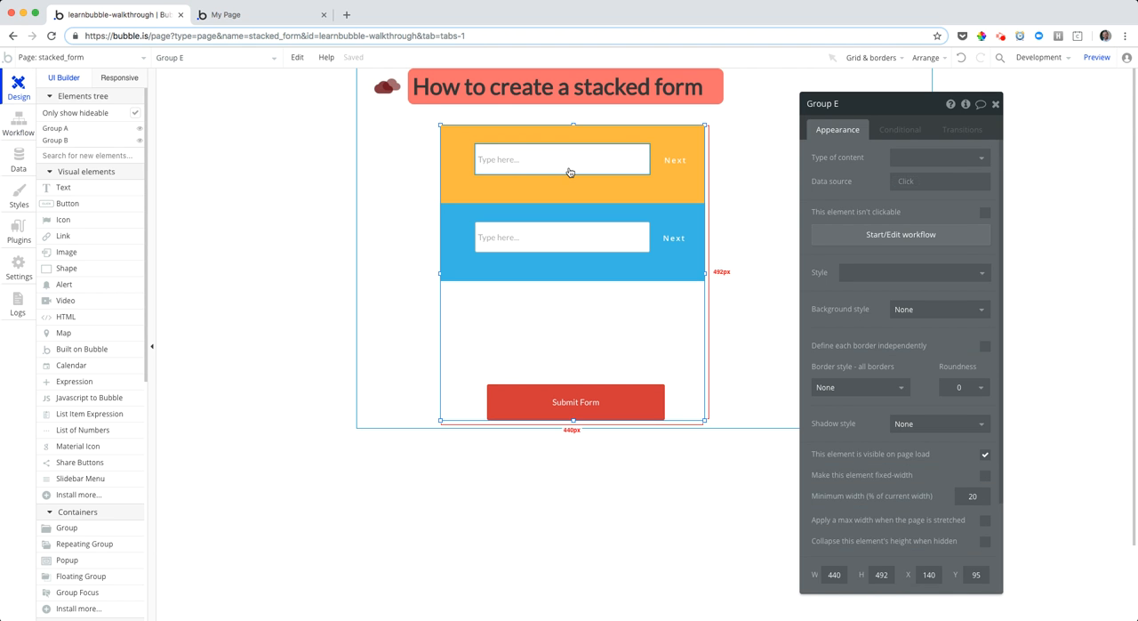
left_click(635, 266)
right_click(635, 266)
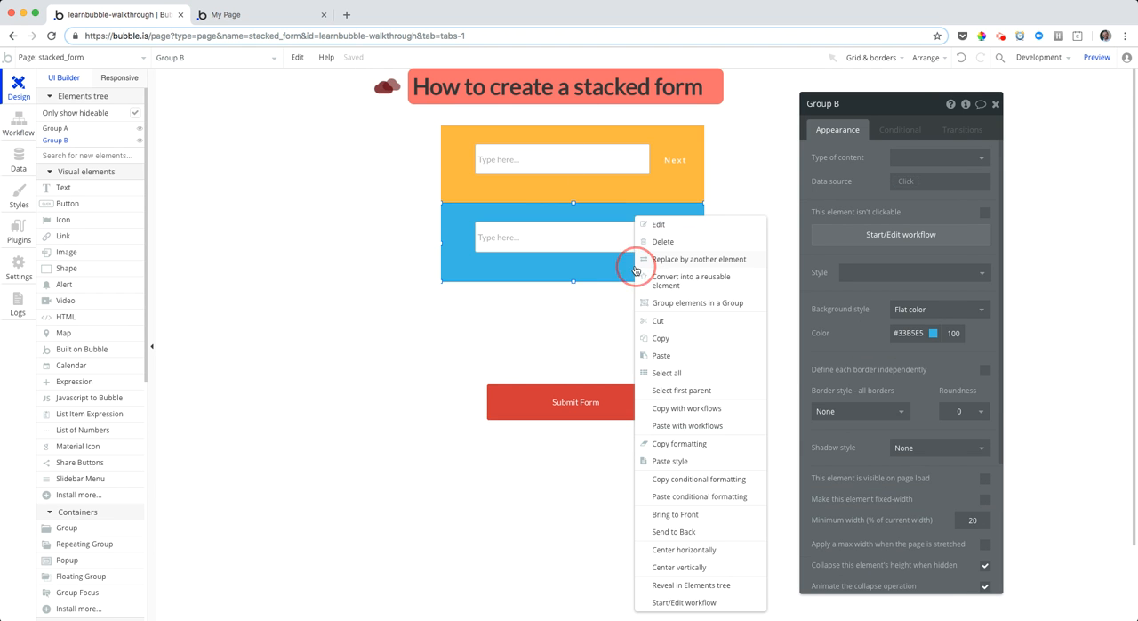
left_click(588, 269)
right_click(589, 269)
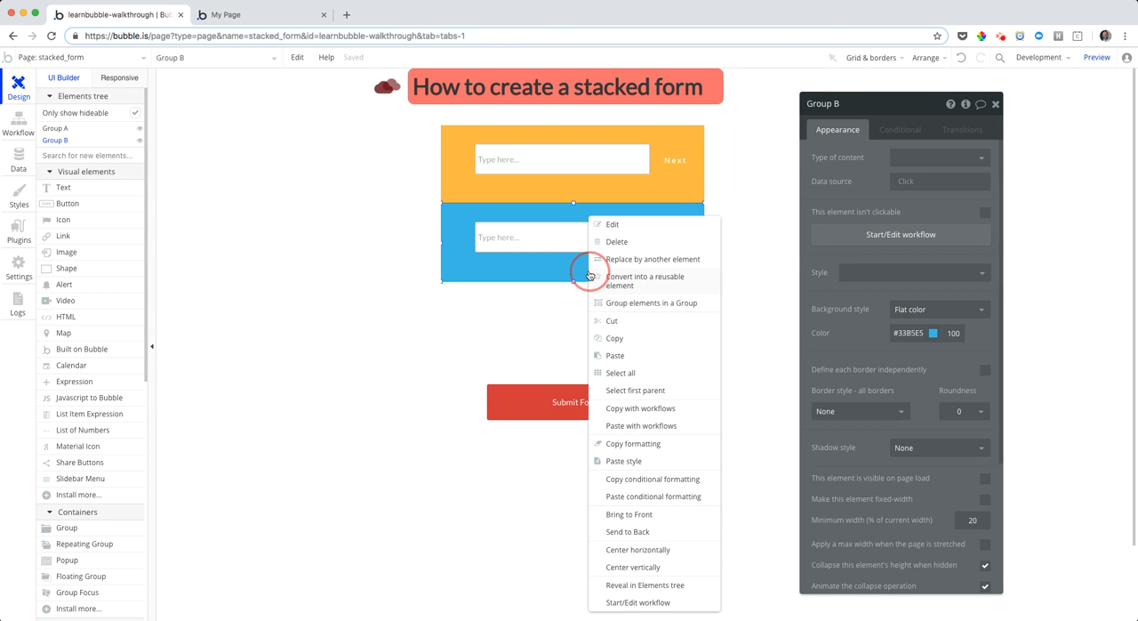
left_click(597, 329)
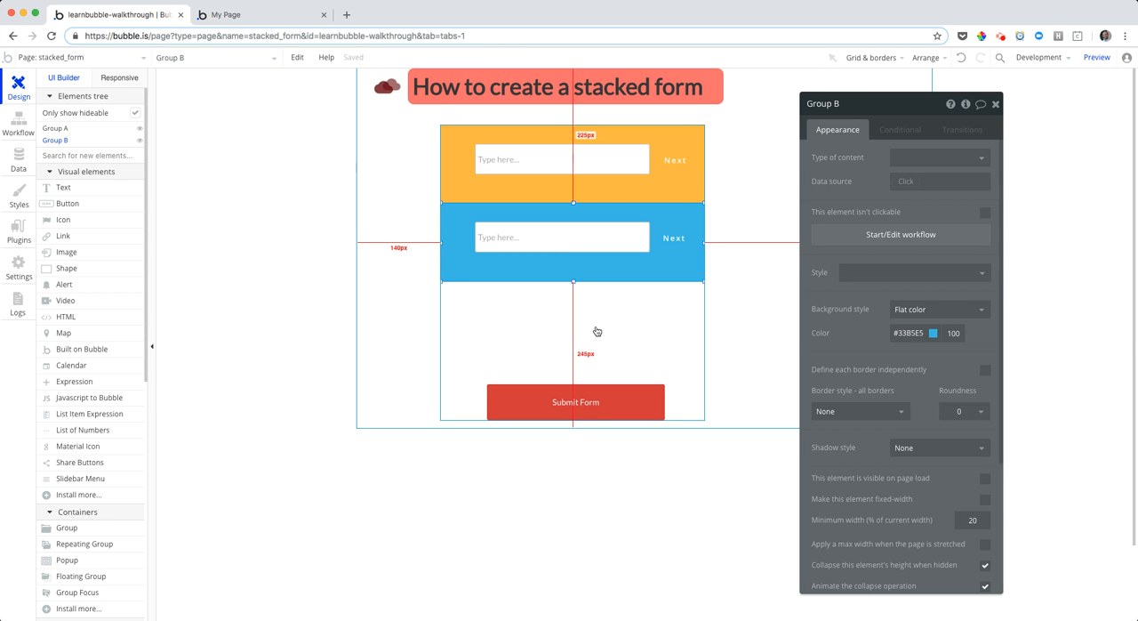
right_click(596, 328)
left_click(661, 425)
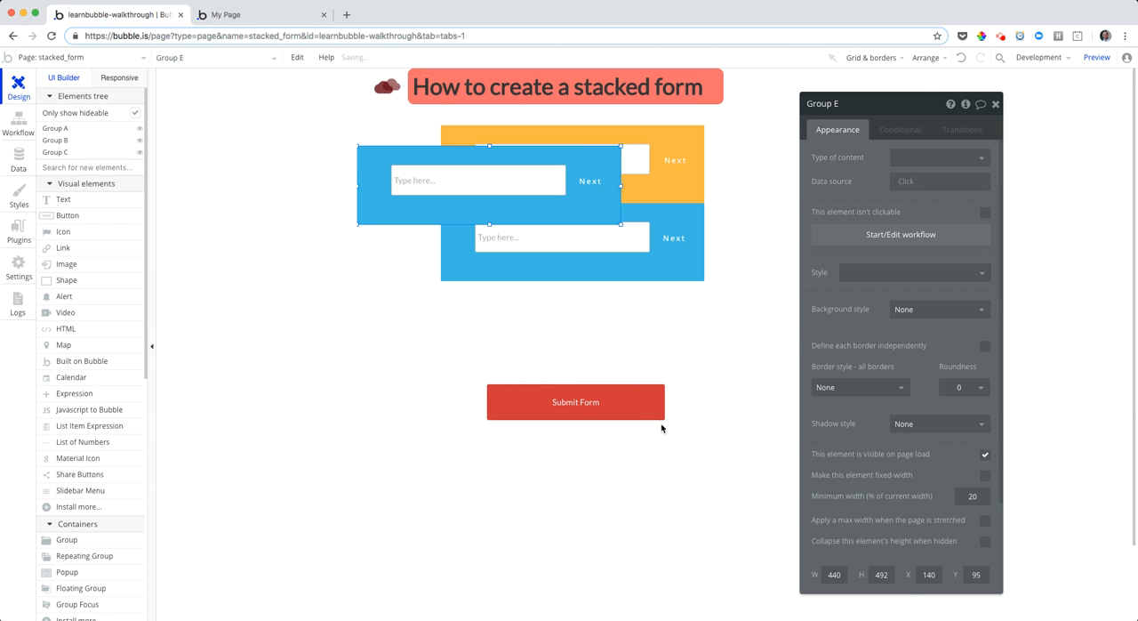
left_click_drag(584, 218, 666, 348)
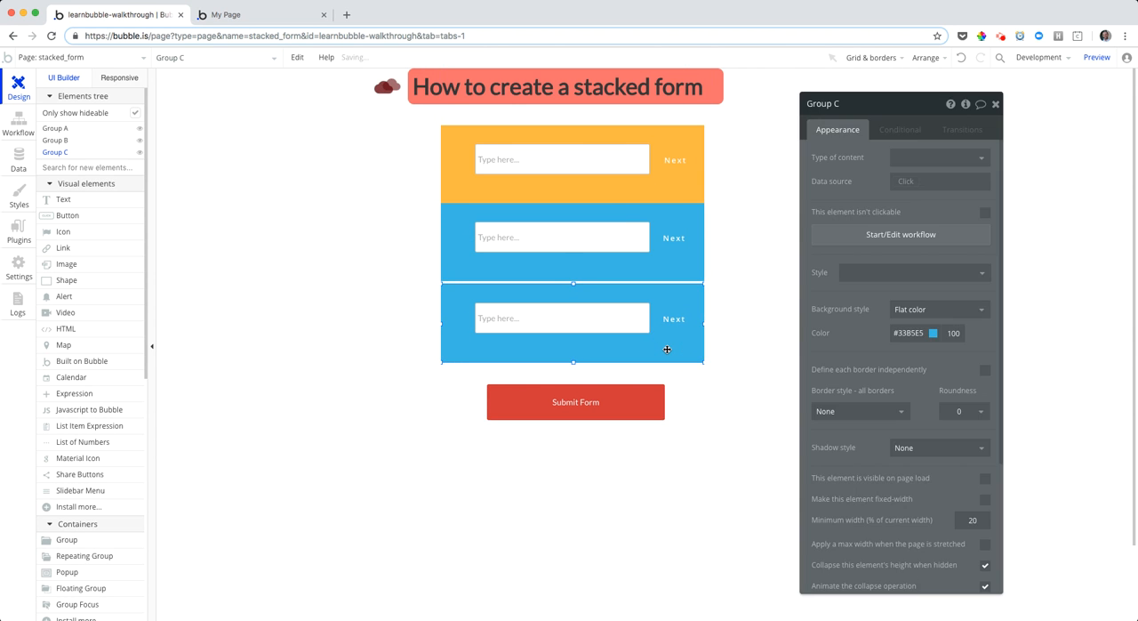
Set the background color of Group C, the lowest question group, to purple #AA66CC
left_click(933, 333)
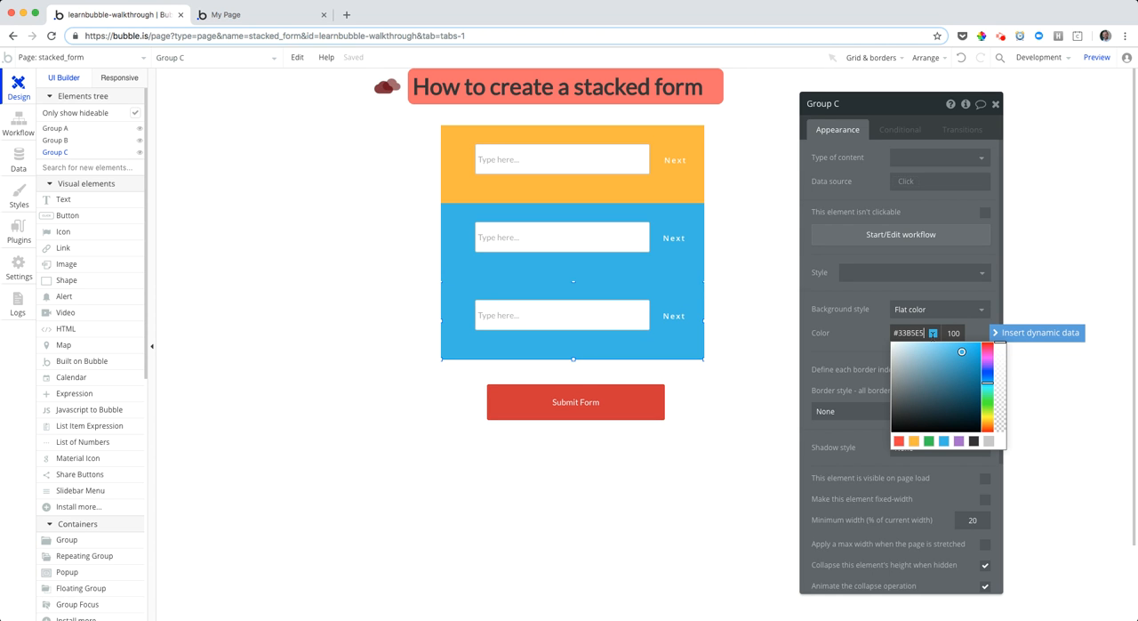
left_click(961, 441)
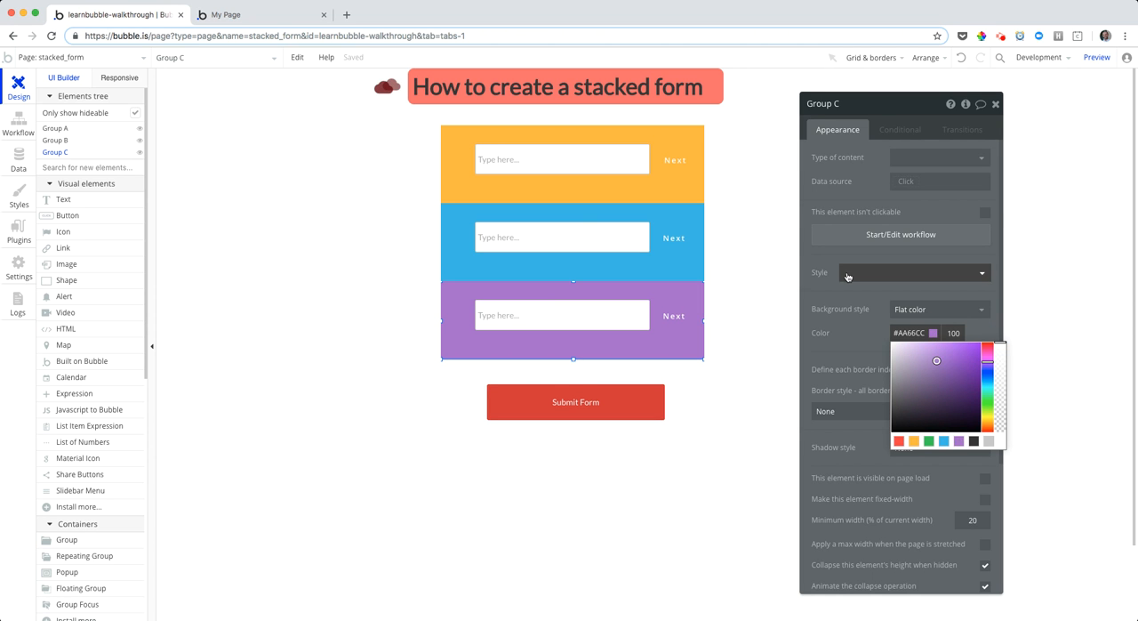
left_click(852, 281)
left_click(825, 288)
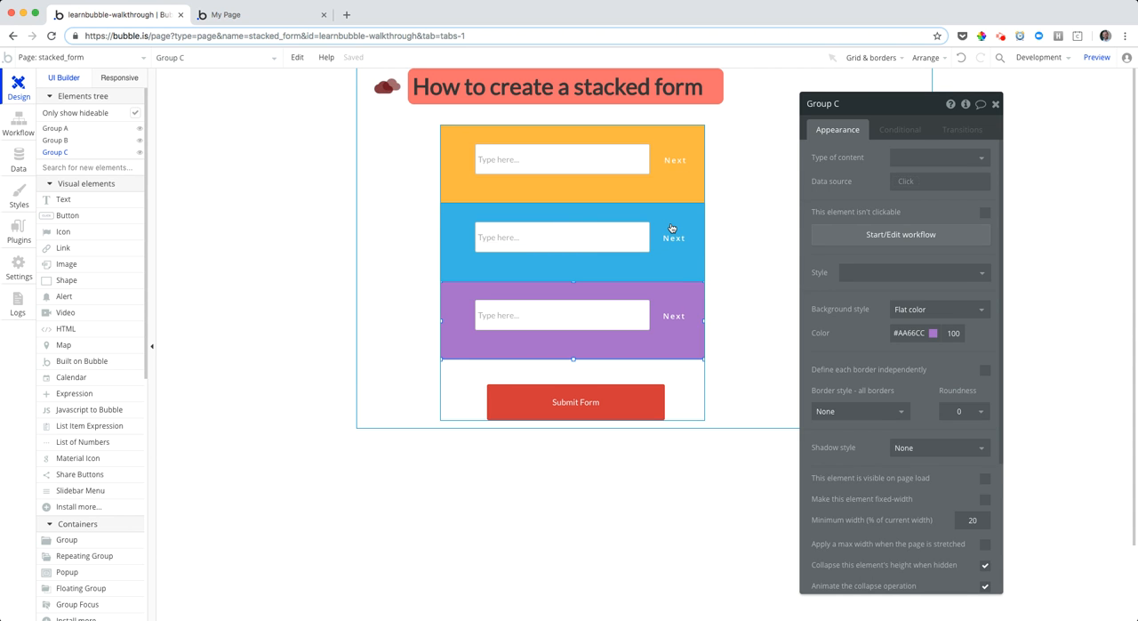
Open the workflow of Group C's Next button and set its question_visible Set state value to 4
left_click(667, 156)
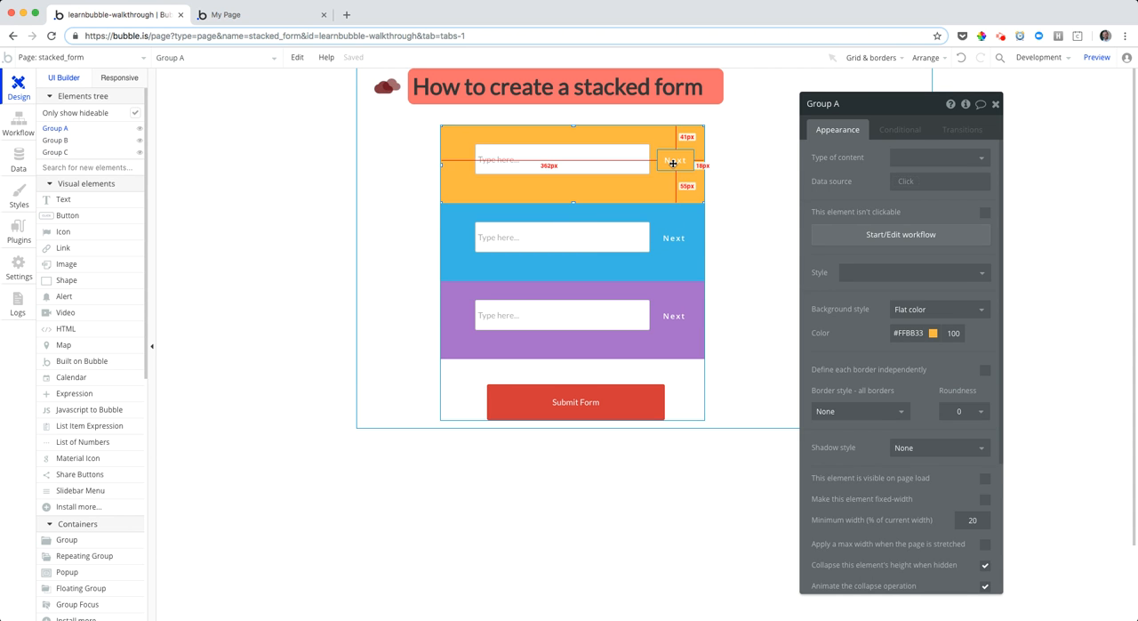
left_click(675, 241)
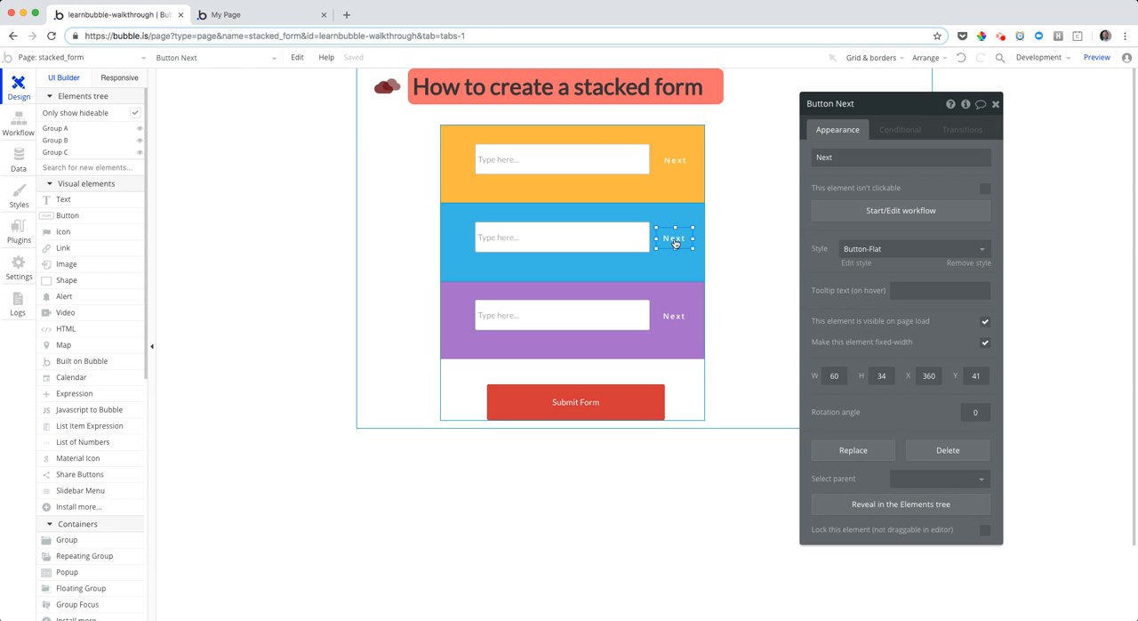
left_click(675, 315)
left_click(836, 213)
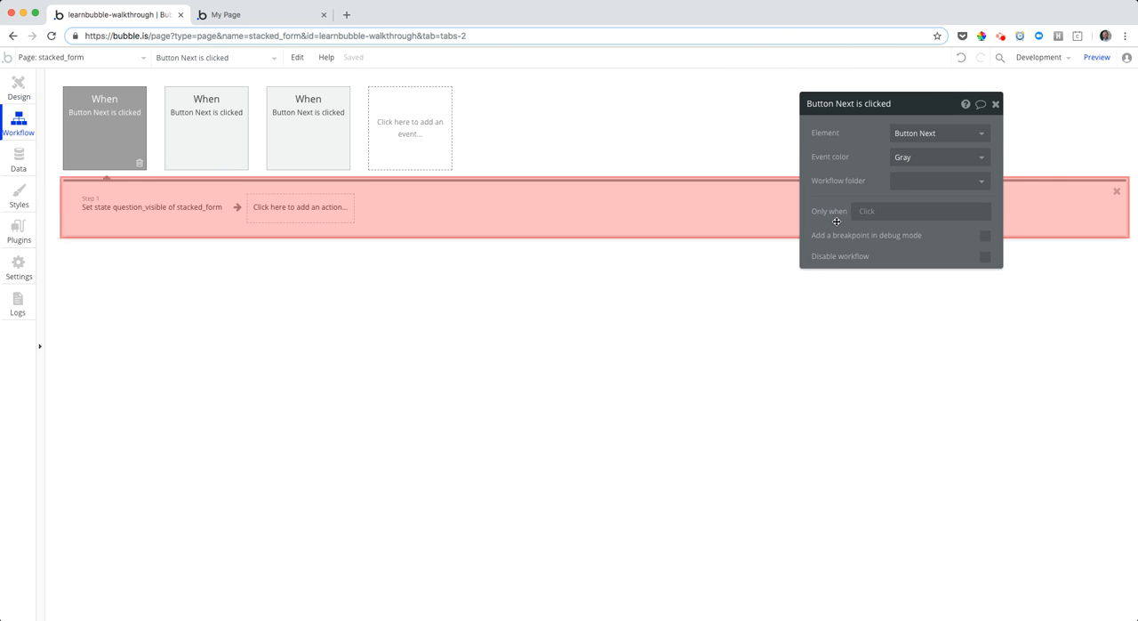
left_click(160, 210)
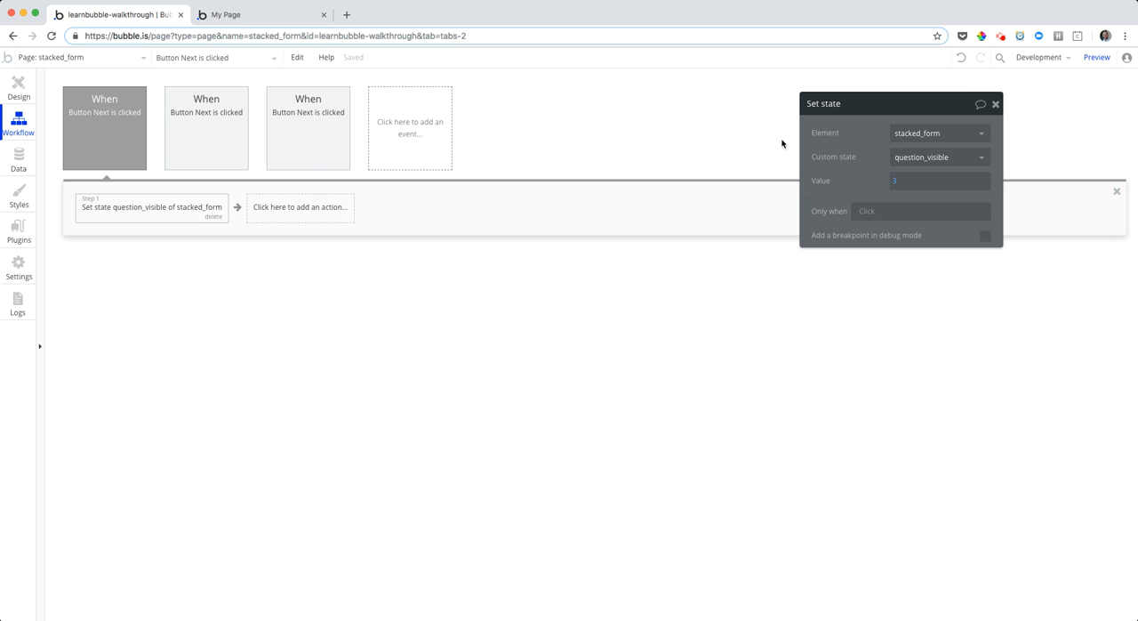
left_click(895, 184)
key("BackSpace")
type("4")
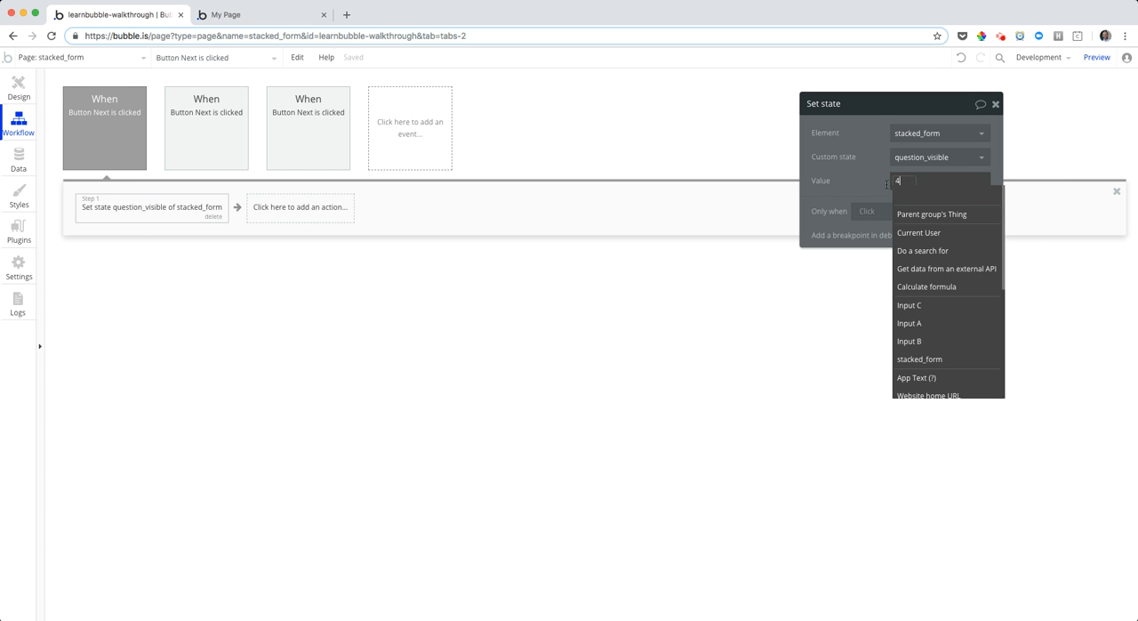
left_click(868, 185)
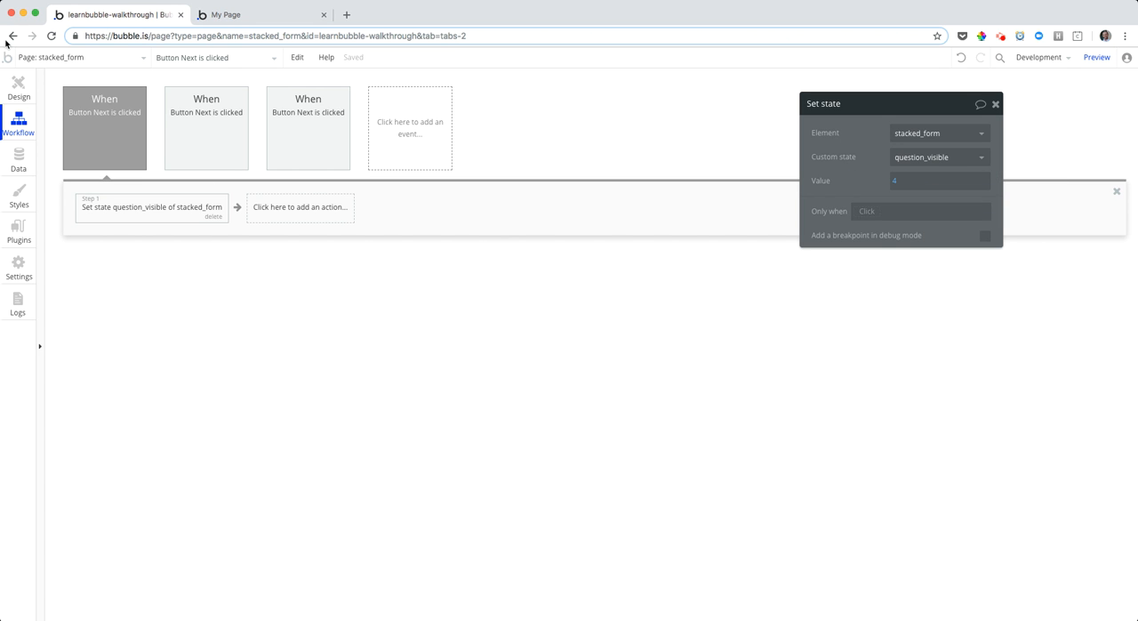
Add a button of about 142 by 48 px beside the question groups in the design and label it Previous
left_click(19, 86)
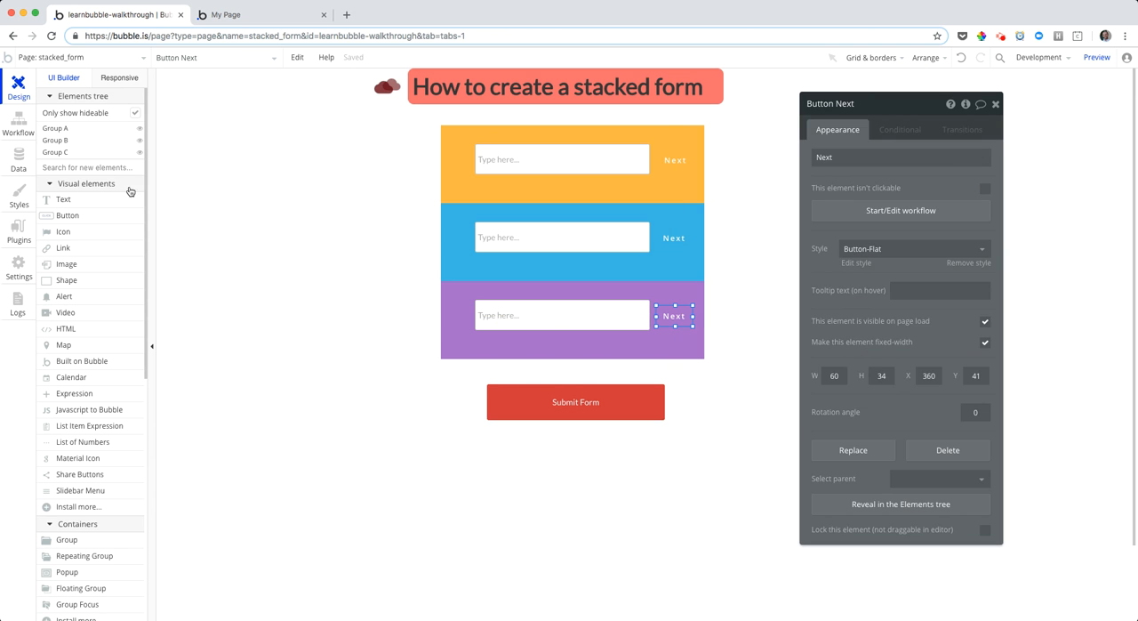
left_click(96, 216)
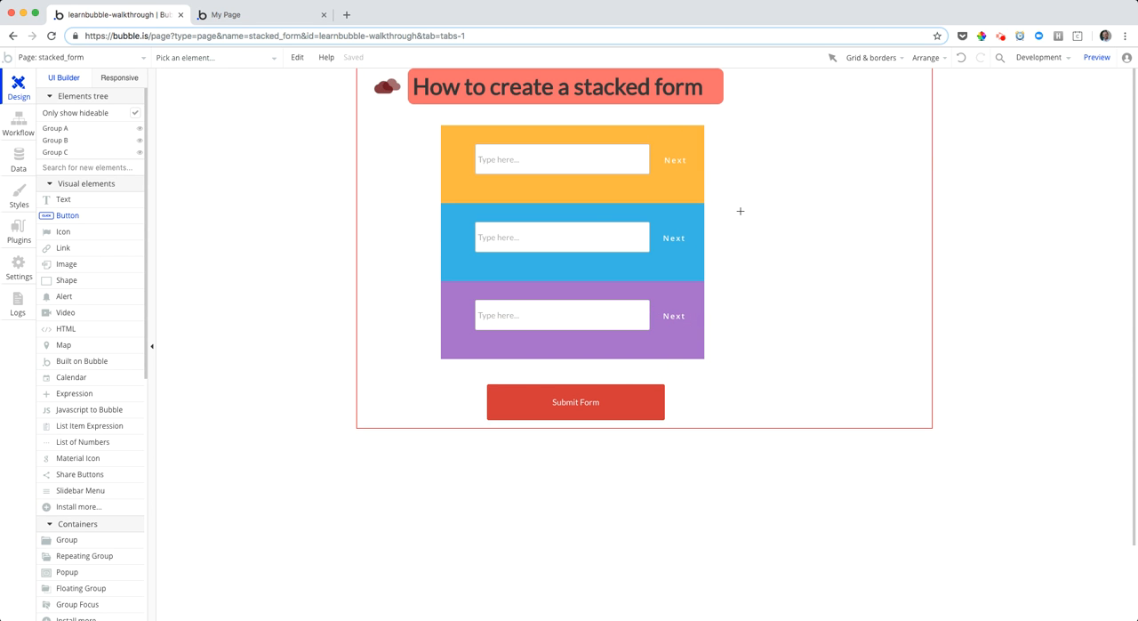
left_click_drag(747, 215, 833, 244)
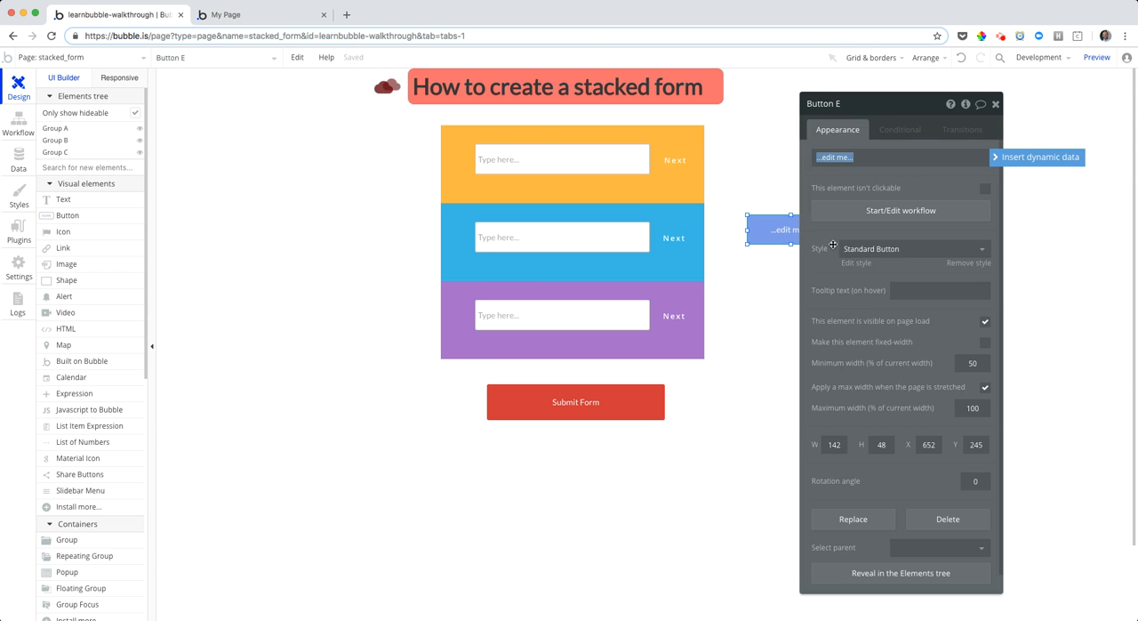
type("Previous")
left_click(903, 183)
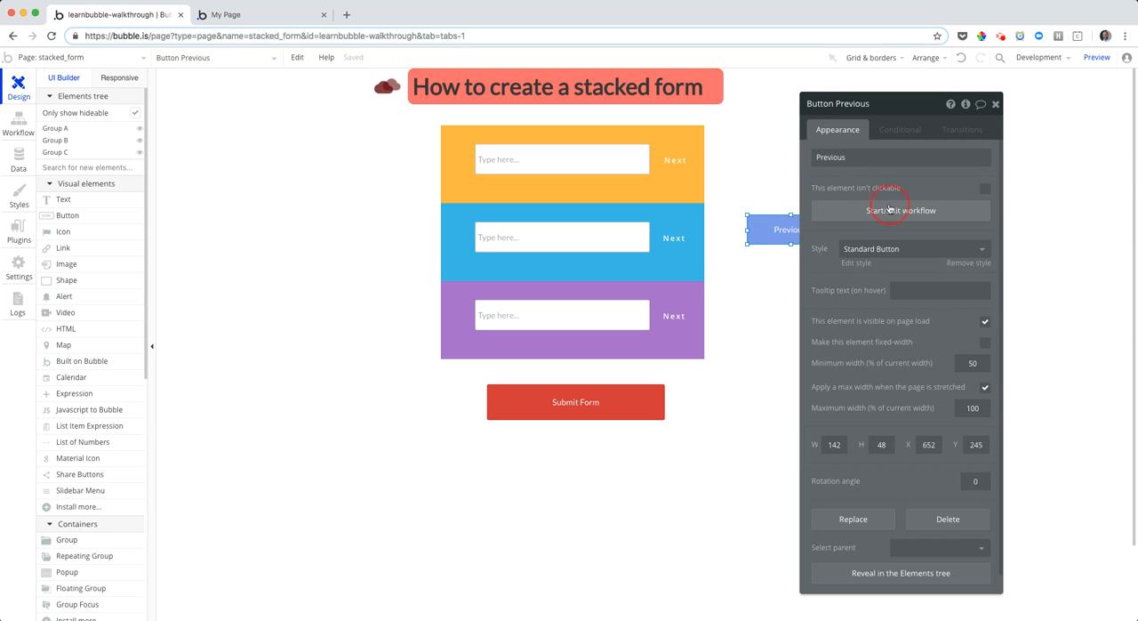
Create a workflow for the Previous button with a Set state action targeting stacked_form's question_visible custom state
left_click(894, 210)
left_click(150, 206)
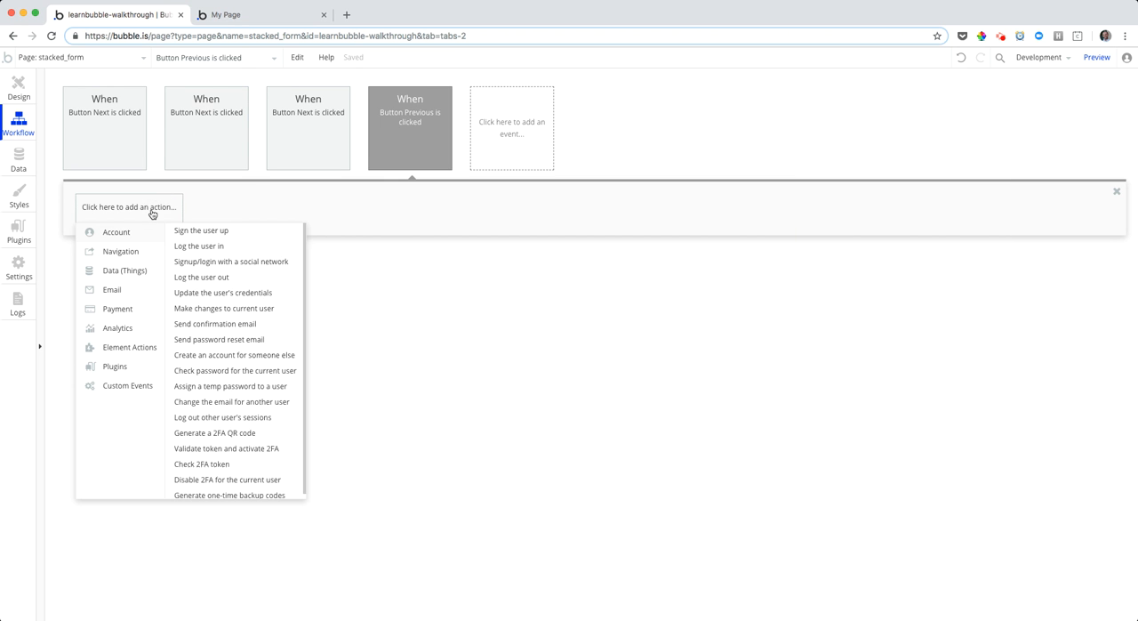
mouse_move(148, 348)
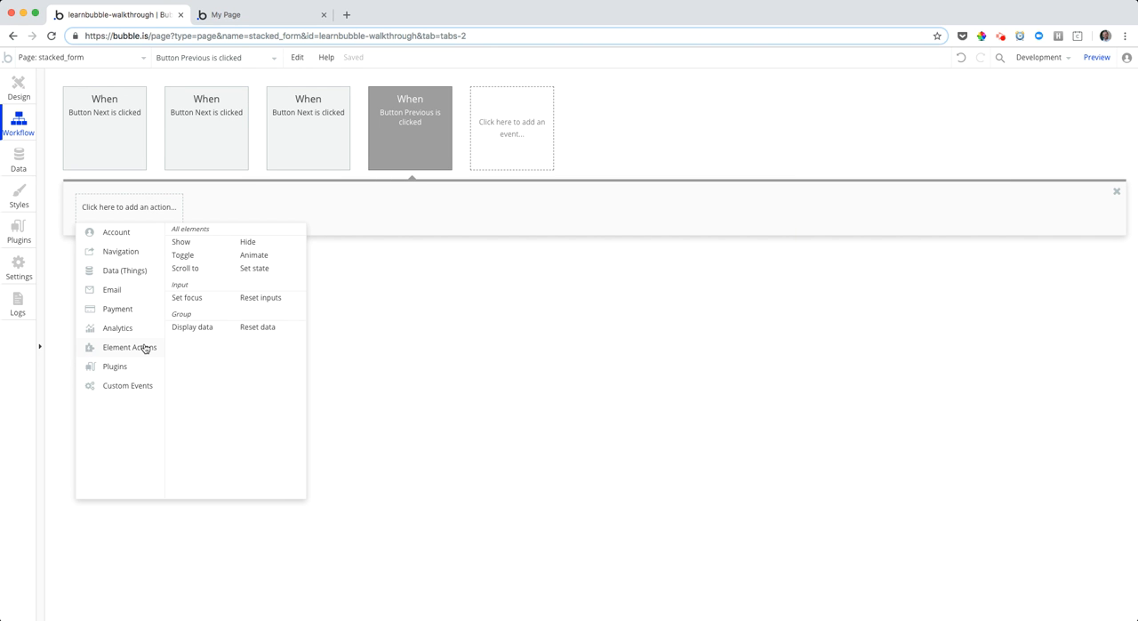
left_click(254, 267)
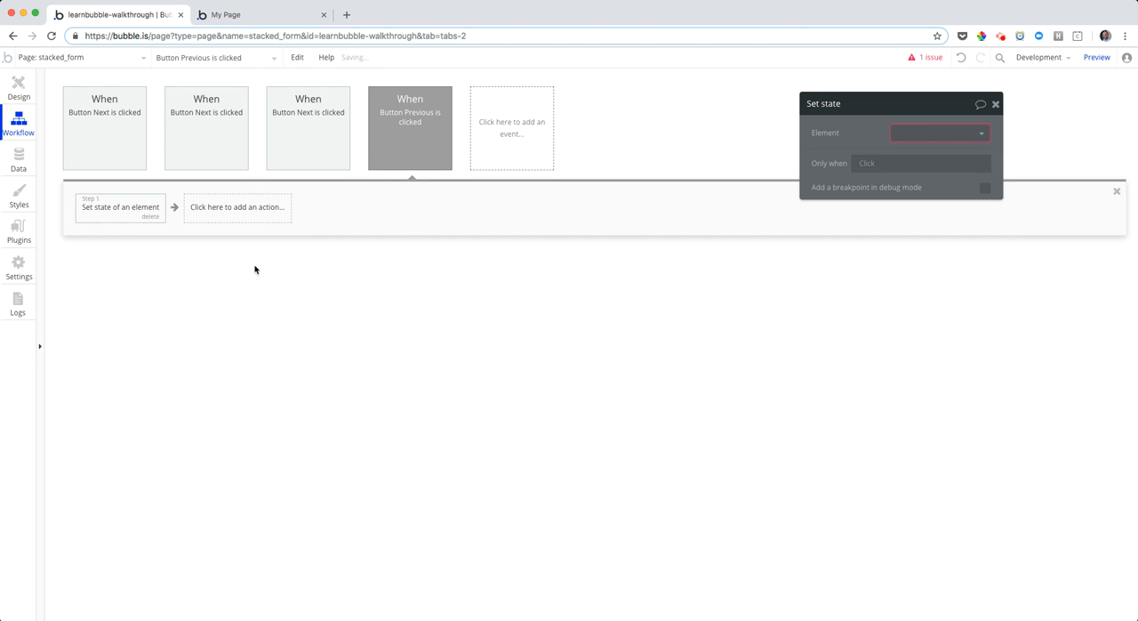
left_click(934, 134)
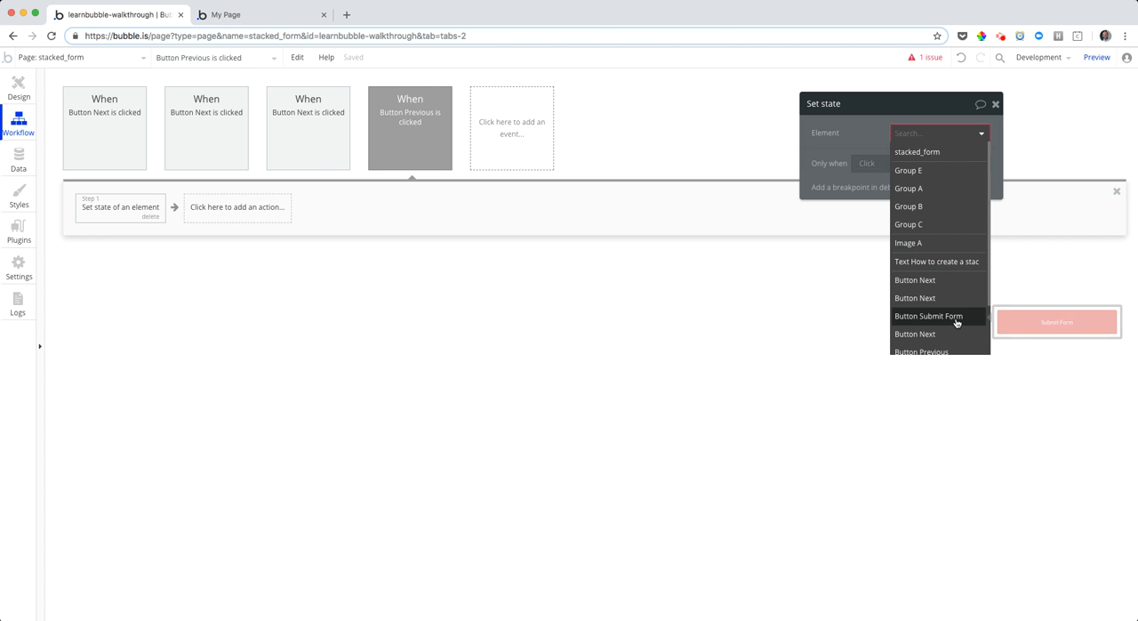
scroll(958, 316, "down", 1)
scroll(925, 172, "up", 1)
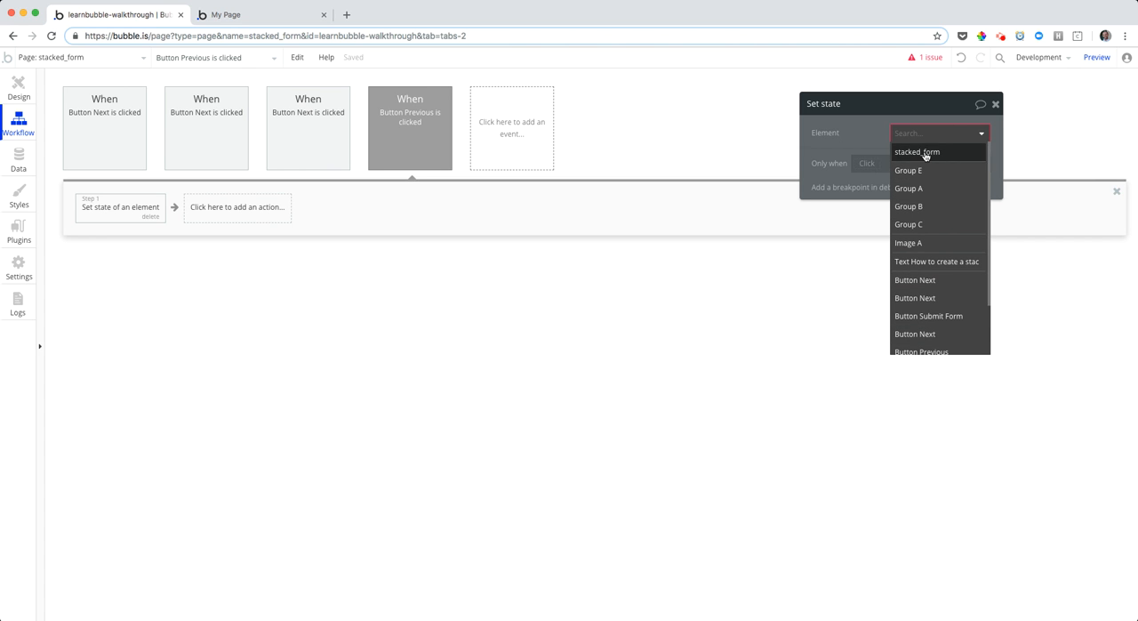
left_click(925, 149)
left_click(925, 156)
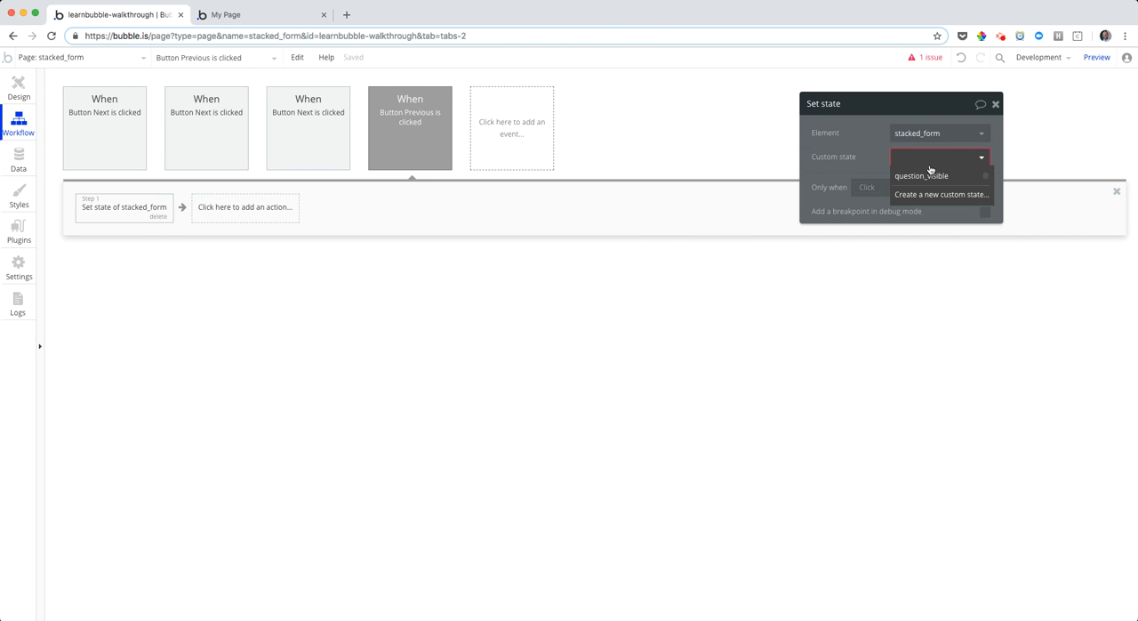
left_click(930, 176)
Set the Previous button's Set state value to the expression stacked_form's question_visible - 1
left_click(903, 181)
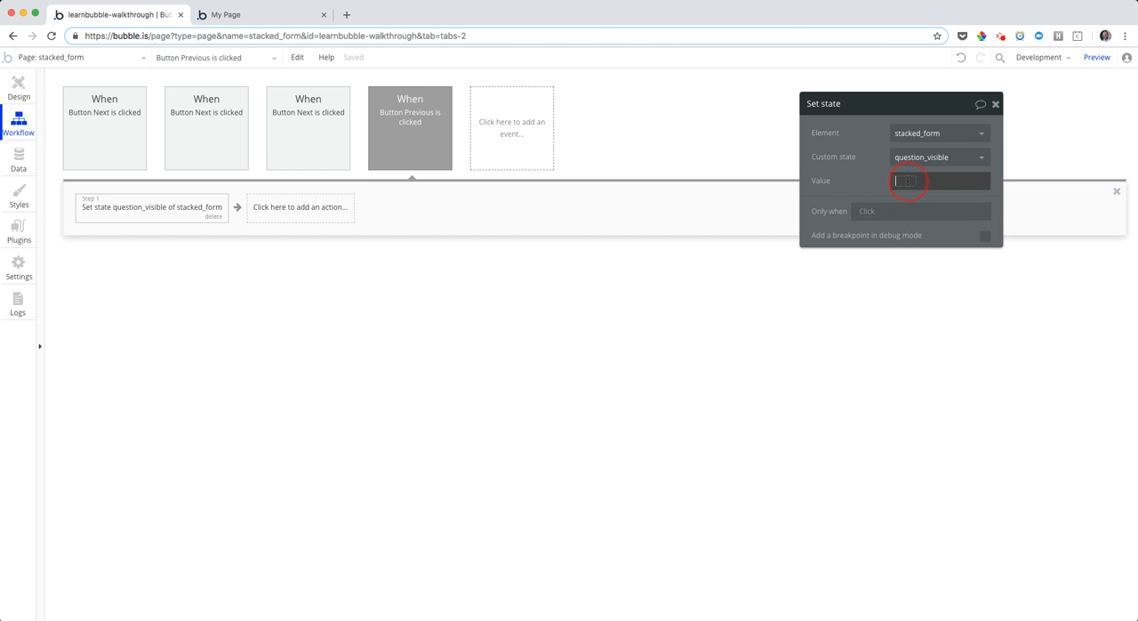
mouse_move(946, 308)
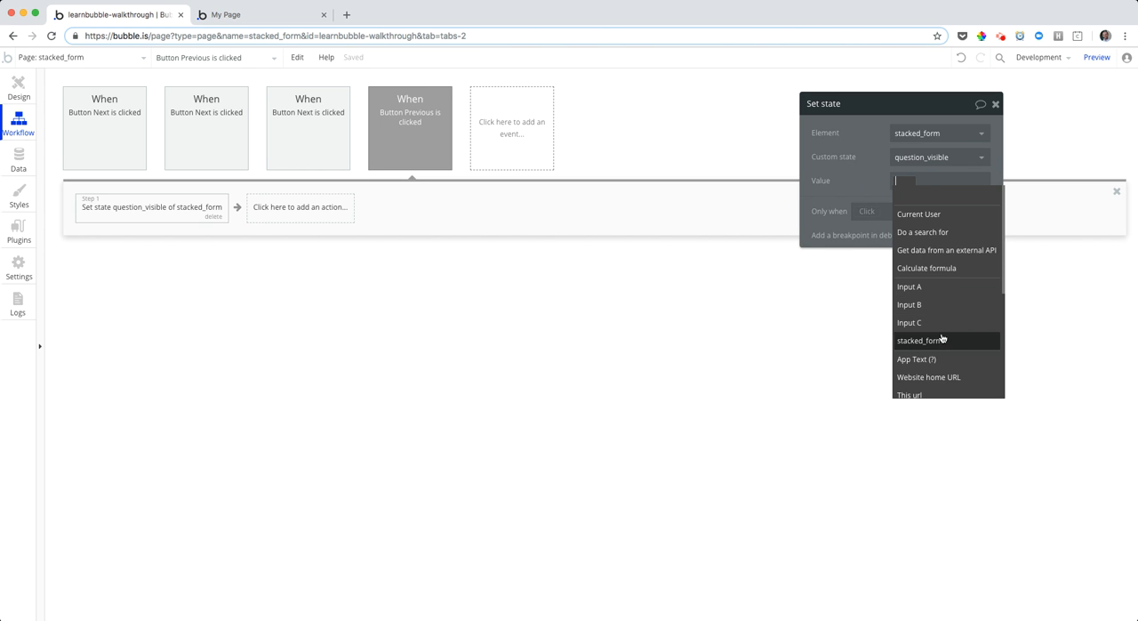
left_click(942, 341)
left_click(958, 192)
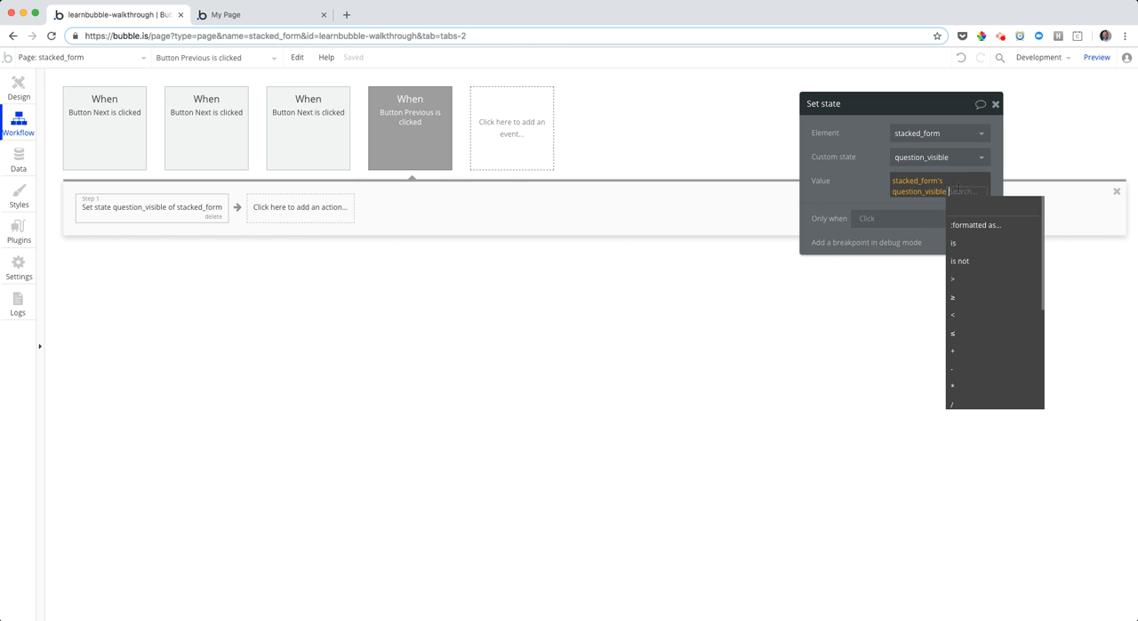
left_click(966, 368)
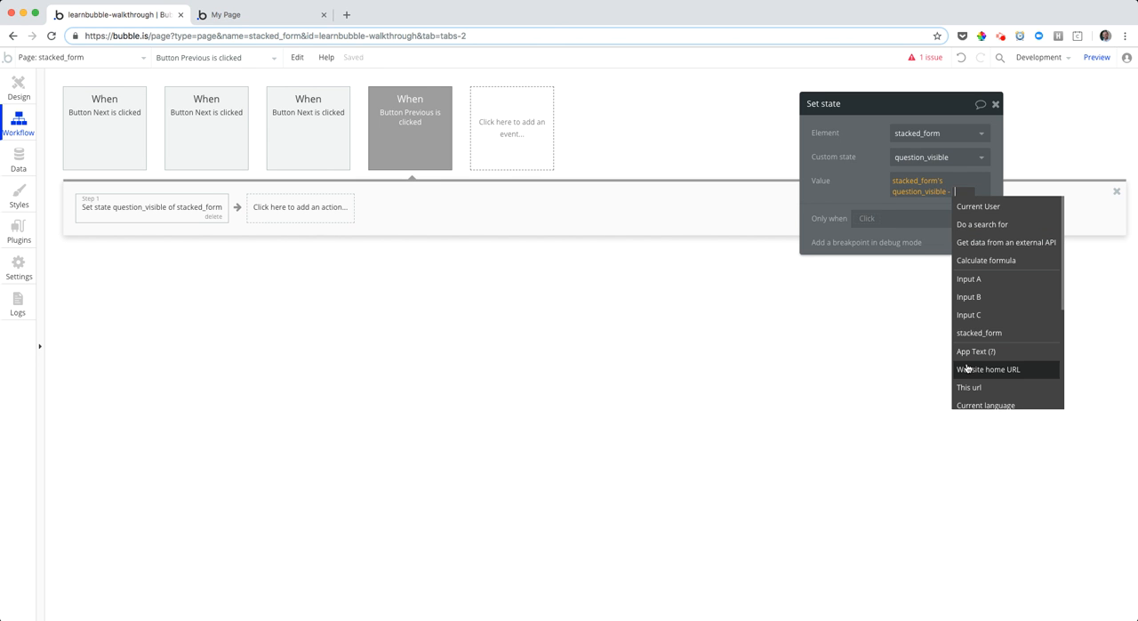
left_click(857, 191)
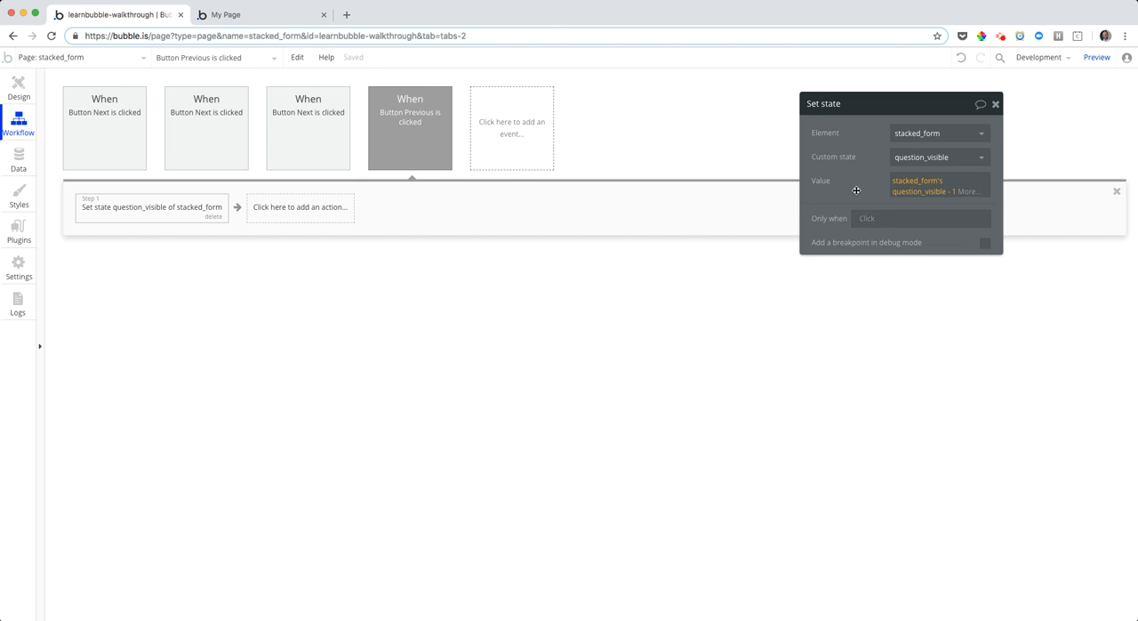
Preview the stacked form, test the yellow group's Next button, and return to the Bubble editor
left_click(1098, 59)
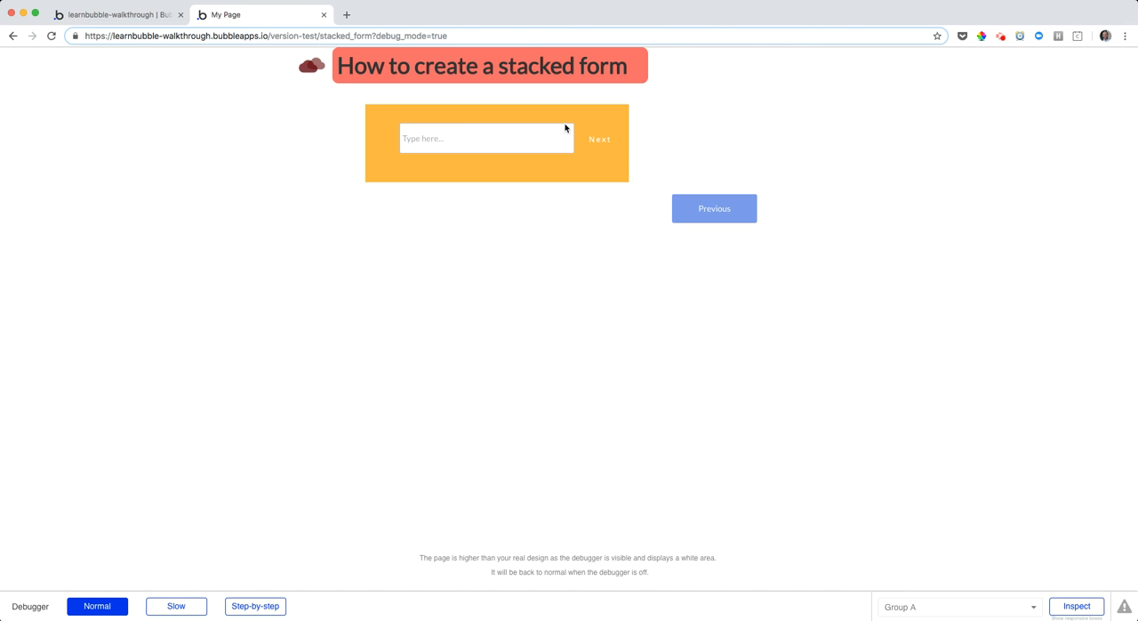
left_click(600, 139)
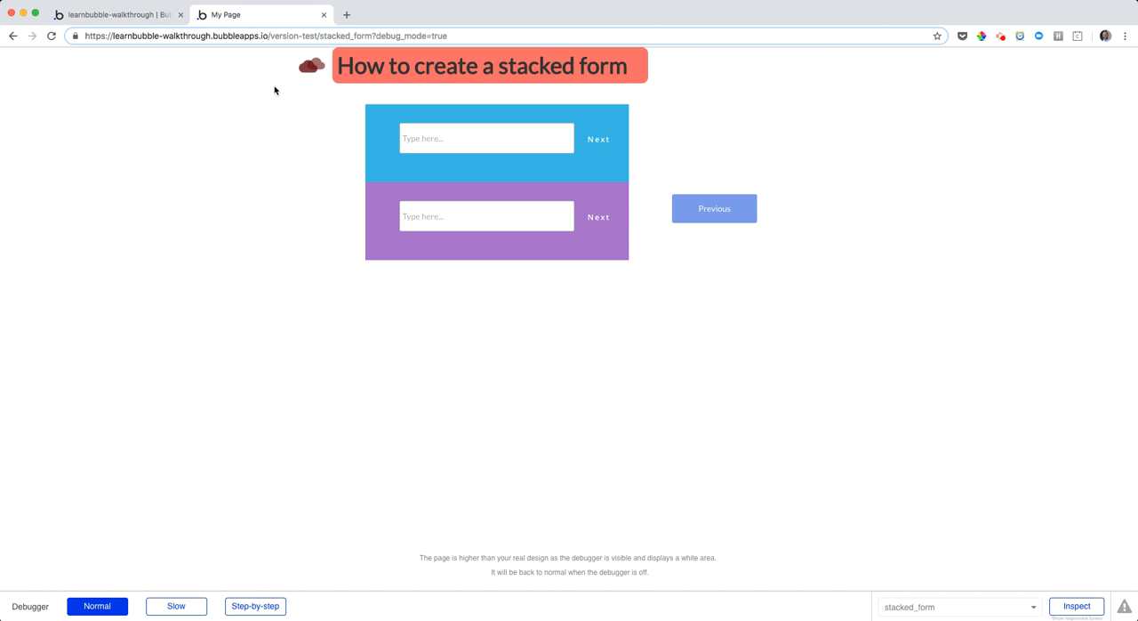
left_click(115, 14)
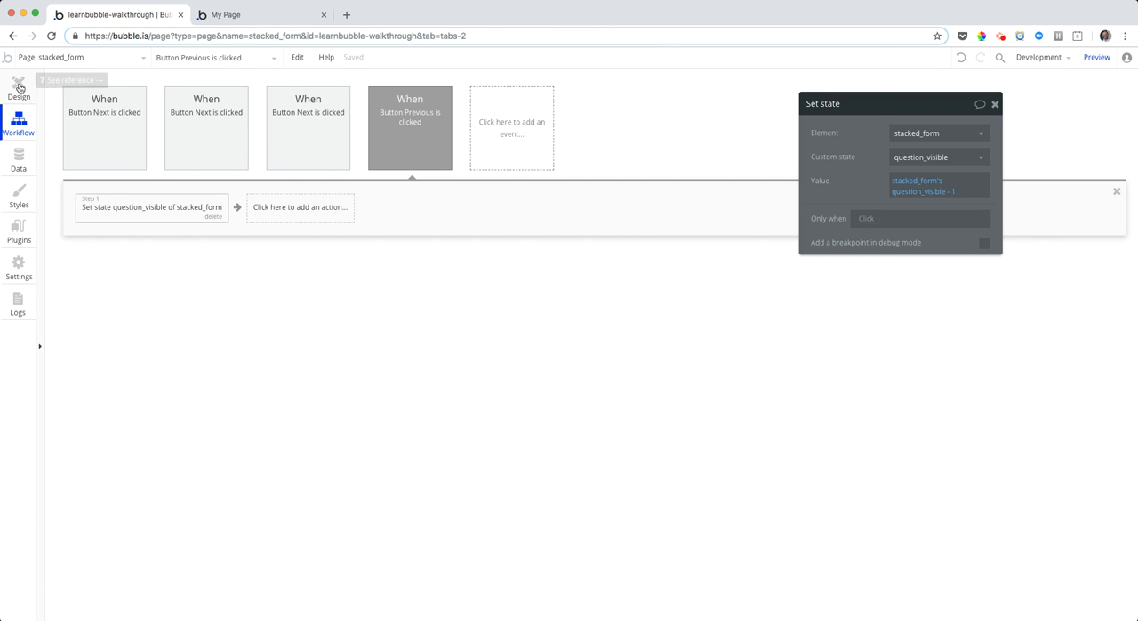
Check the question_visible value in the Set state action of each of the three Next button workflows
left_click(198, 152)
left_click(80, 150)
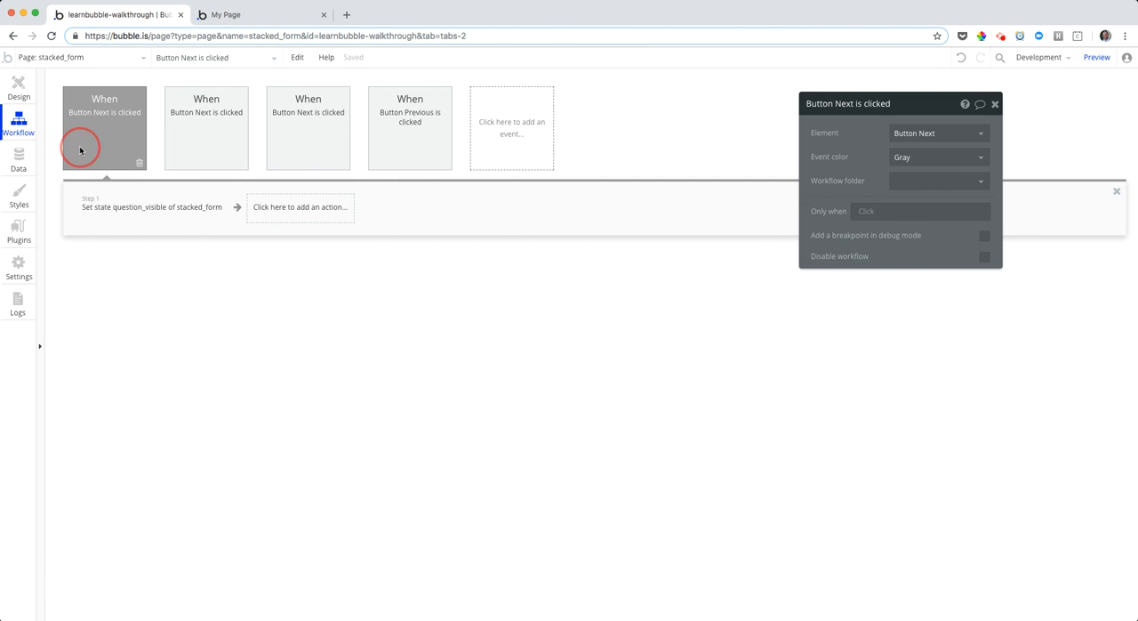
left_click(111, 204)
left_click(197, 140)
left_click(178, 201)
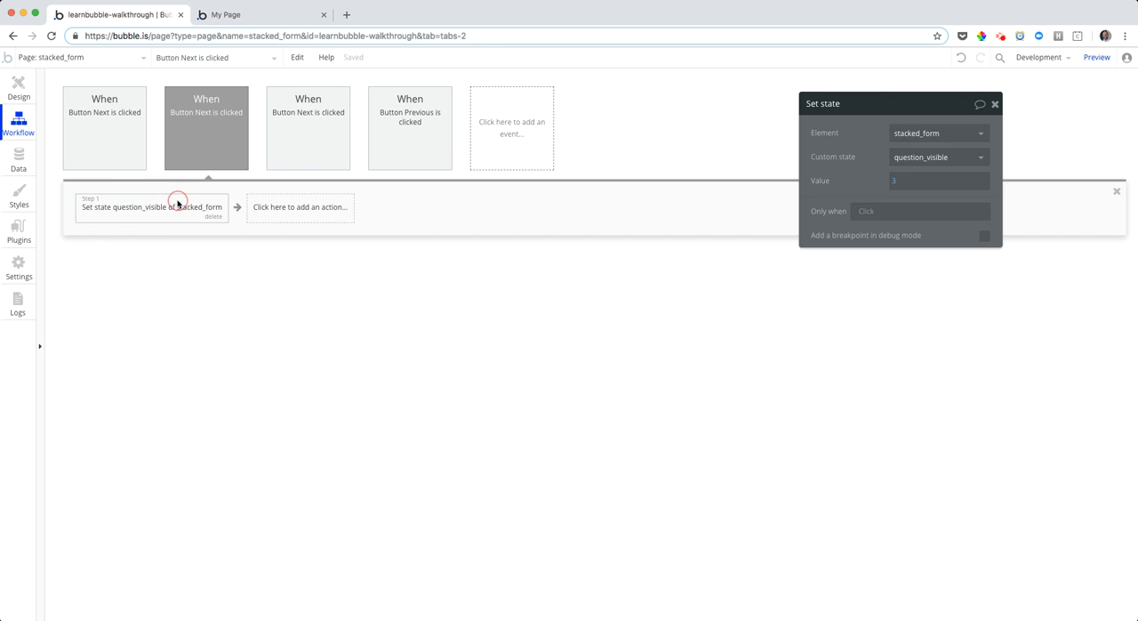
left_click(301, 144)
left_click(190, 204)
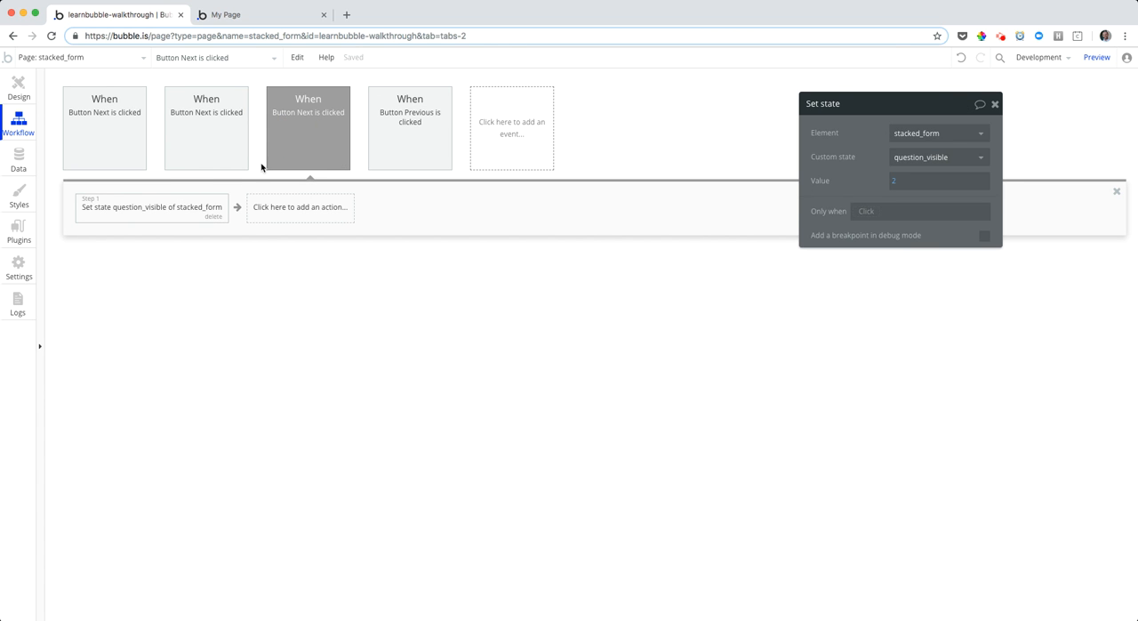
Change Group C's two visibility conditions to stacked_form's question_visible is 3 and is not 3
left_click(18, 85)
left_click(456, 348)
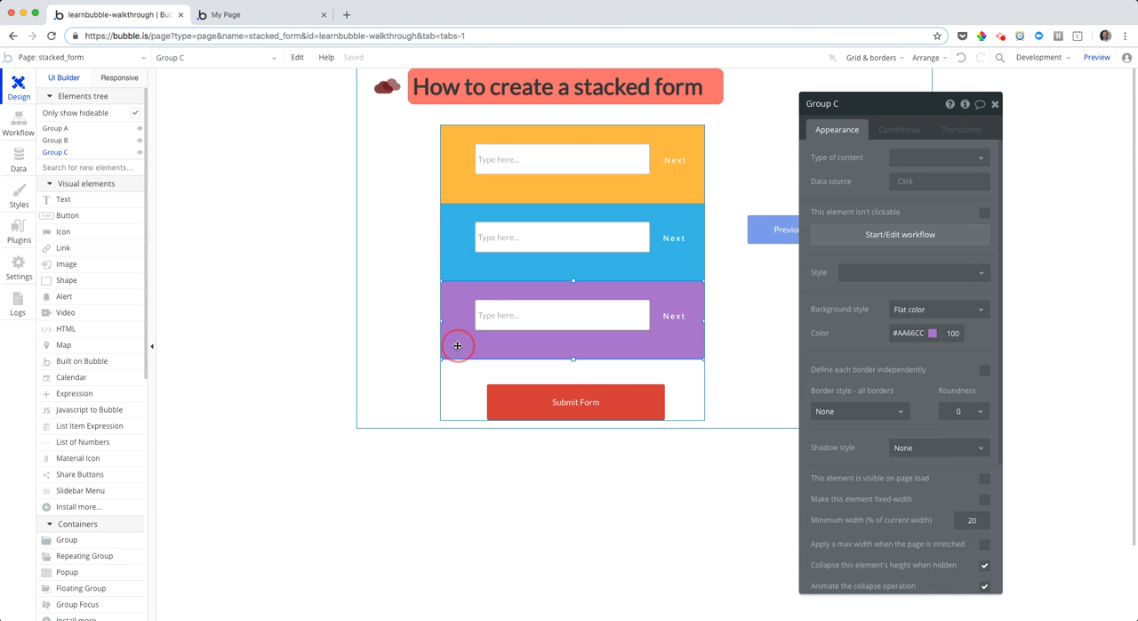
scroll(924, 477, "down", 4)
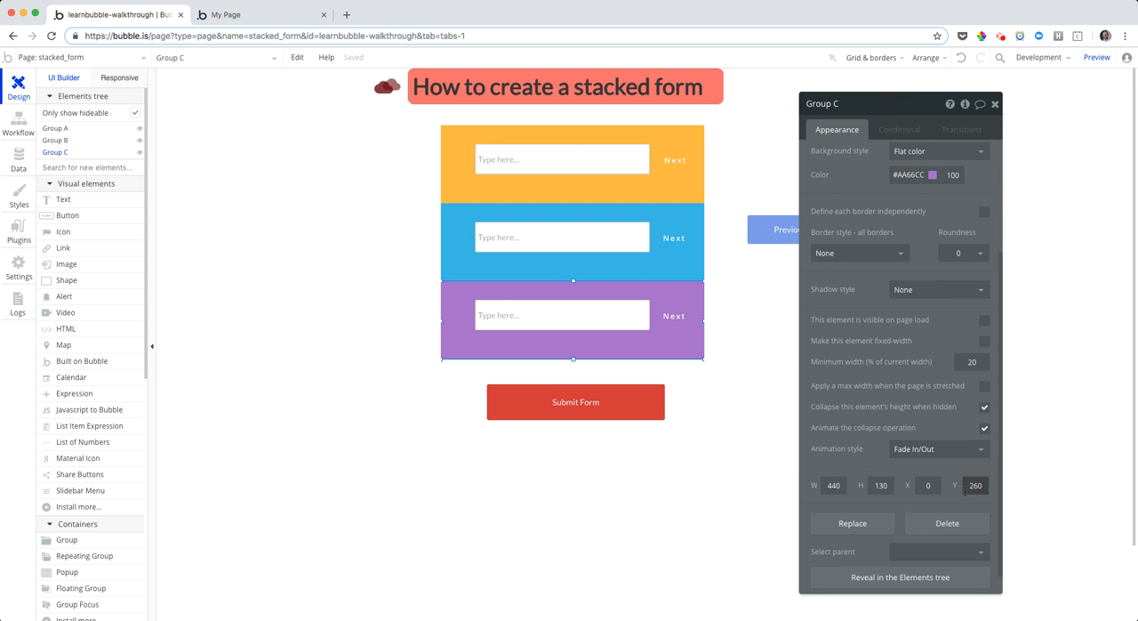
scroll(953, 409, "up", 5)
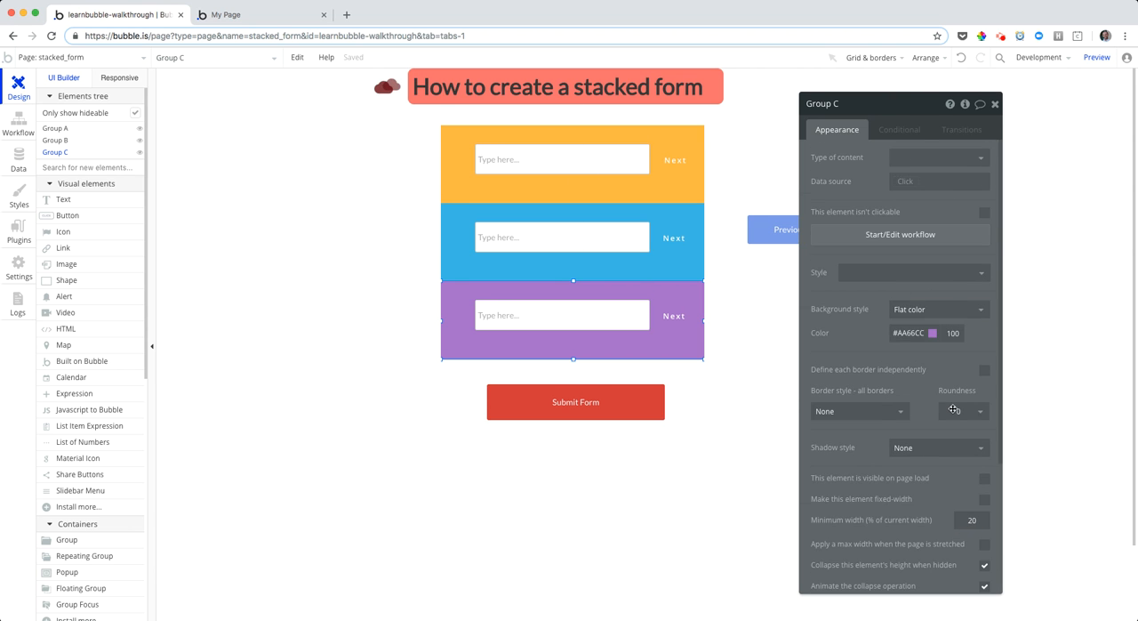
left_click(899, 129)
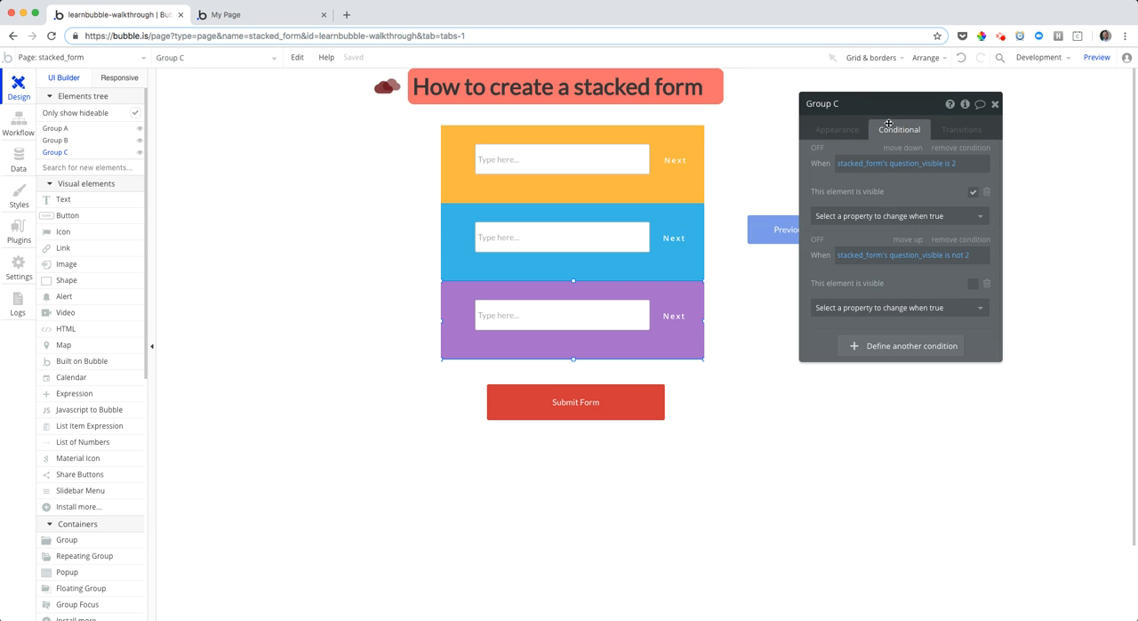
left_click(951, 165)
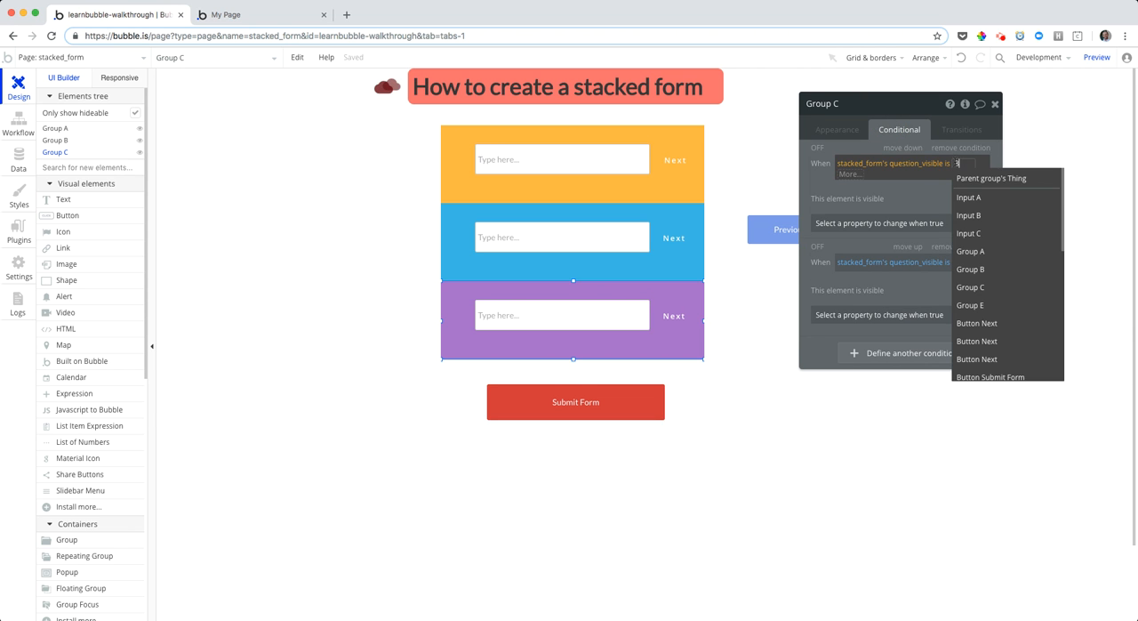
left_click(944, 184)
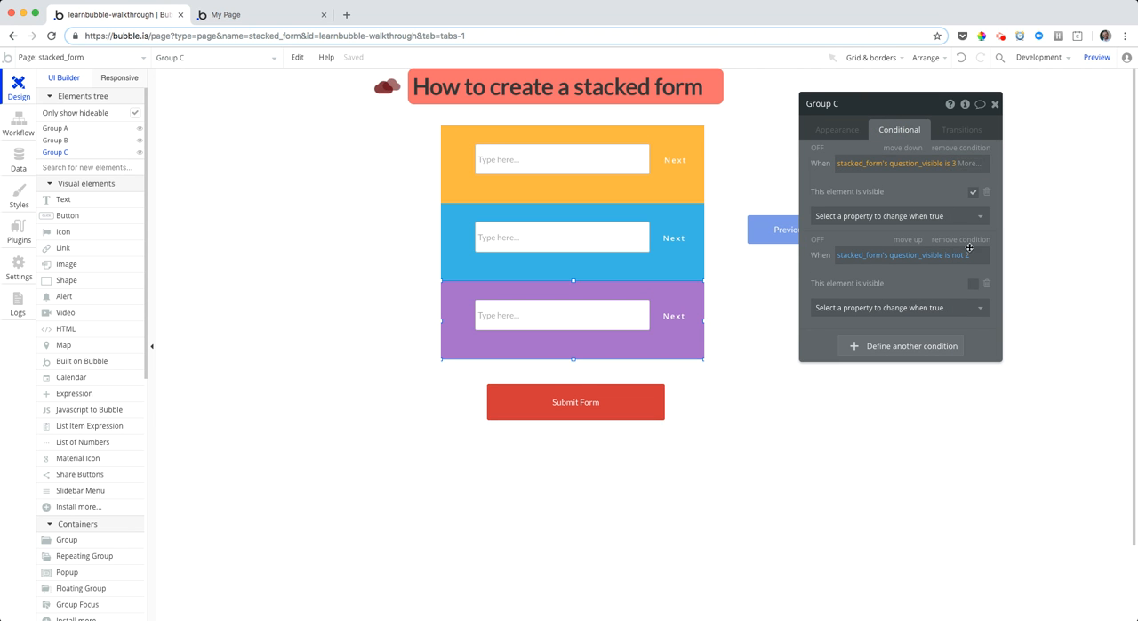
left_click(970, 255)
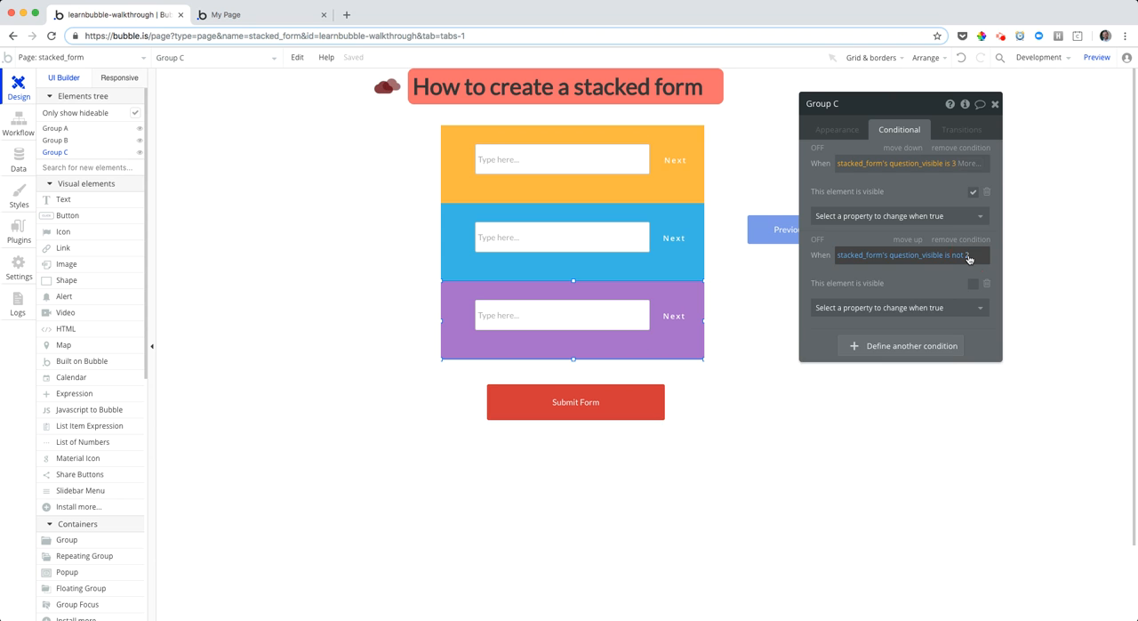
left_click(872, 237)
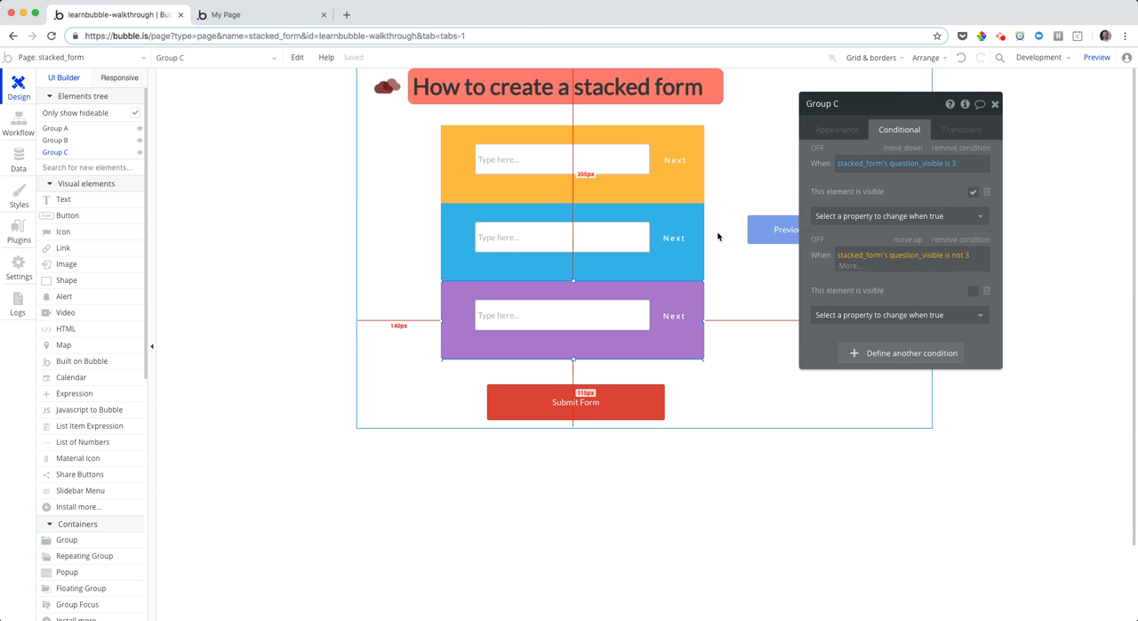
Add a condition to the Previous button that hides it when stacked_form's question_visible is 1
left_click(658, 193)
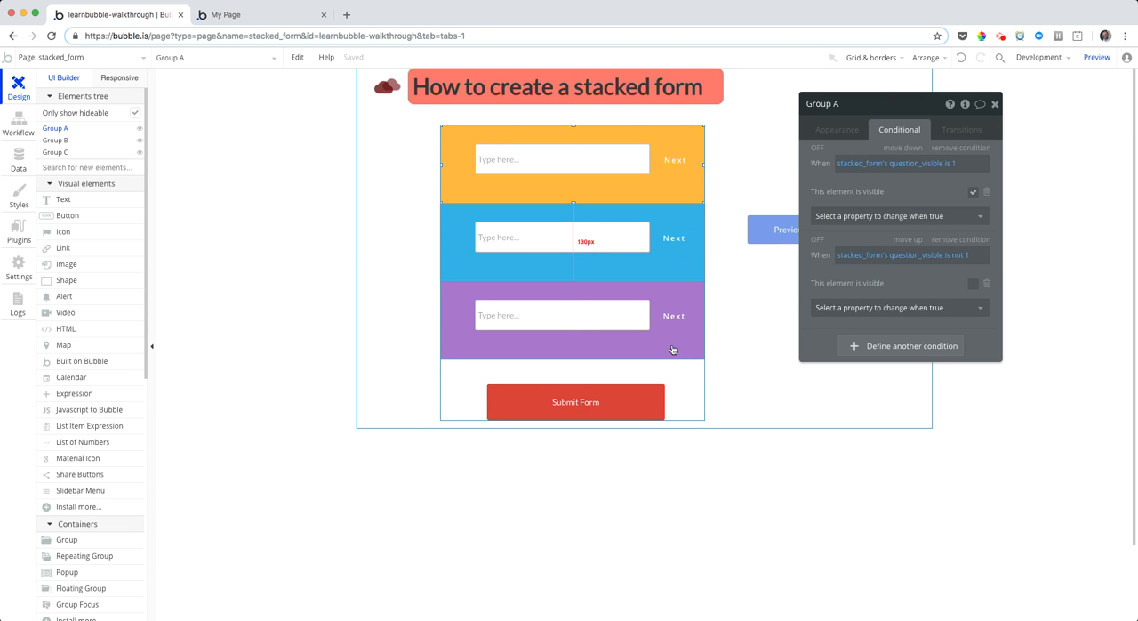
left_click(767, 230)
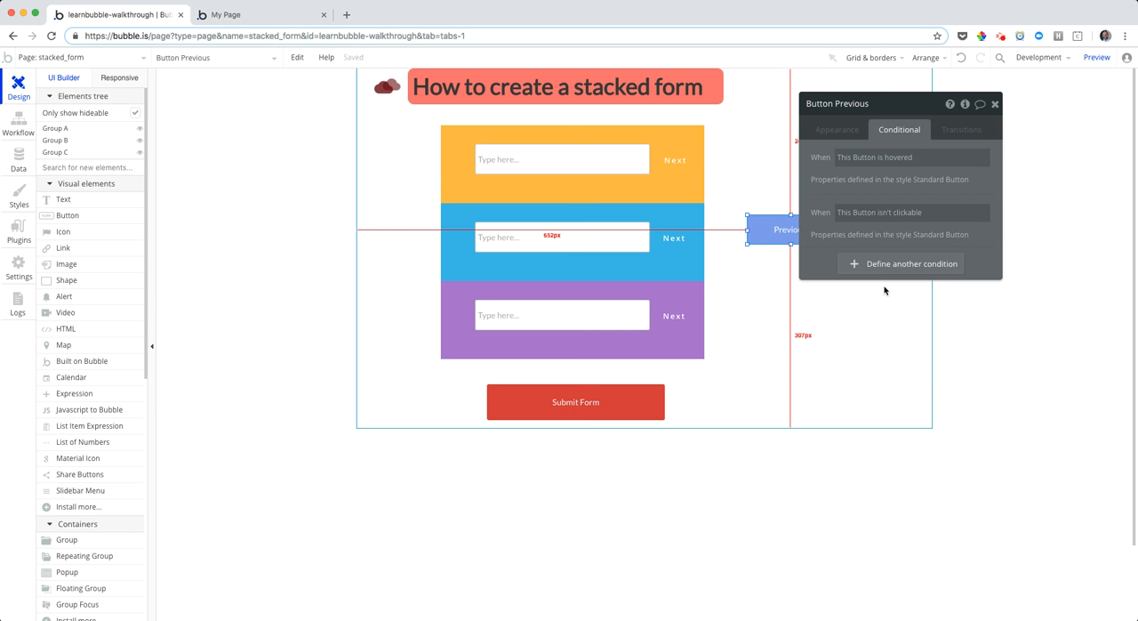
left_click(896, 262)
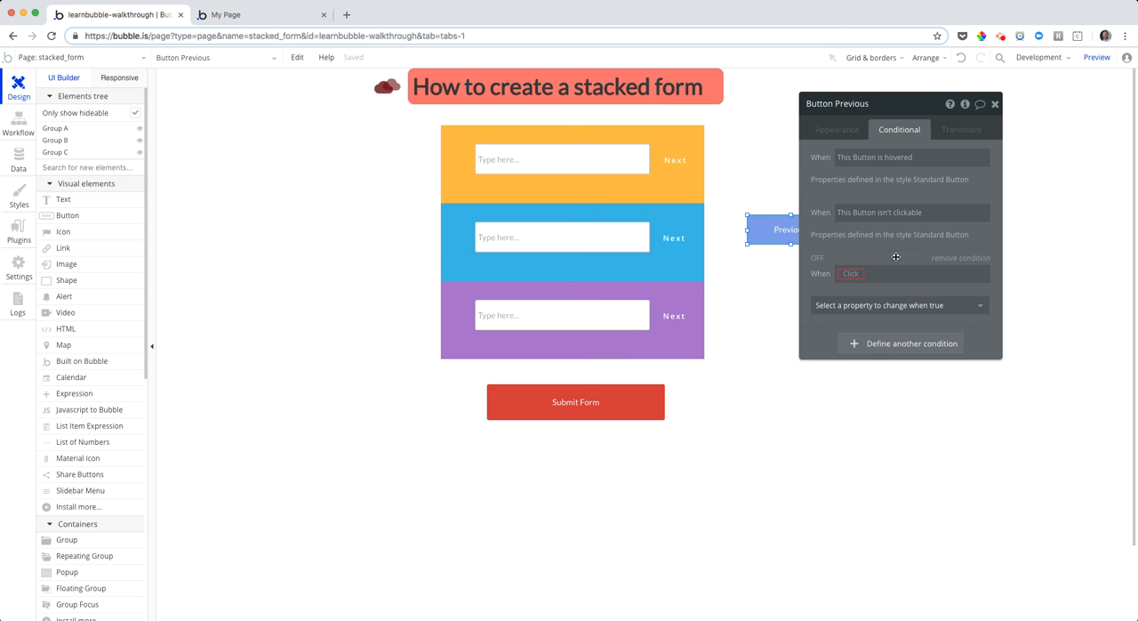
left_click(851, 274)
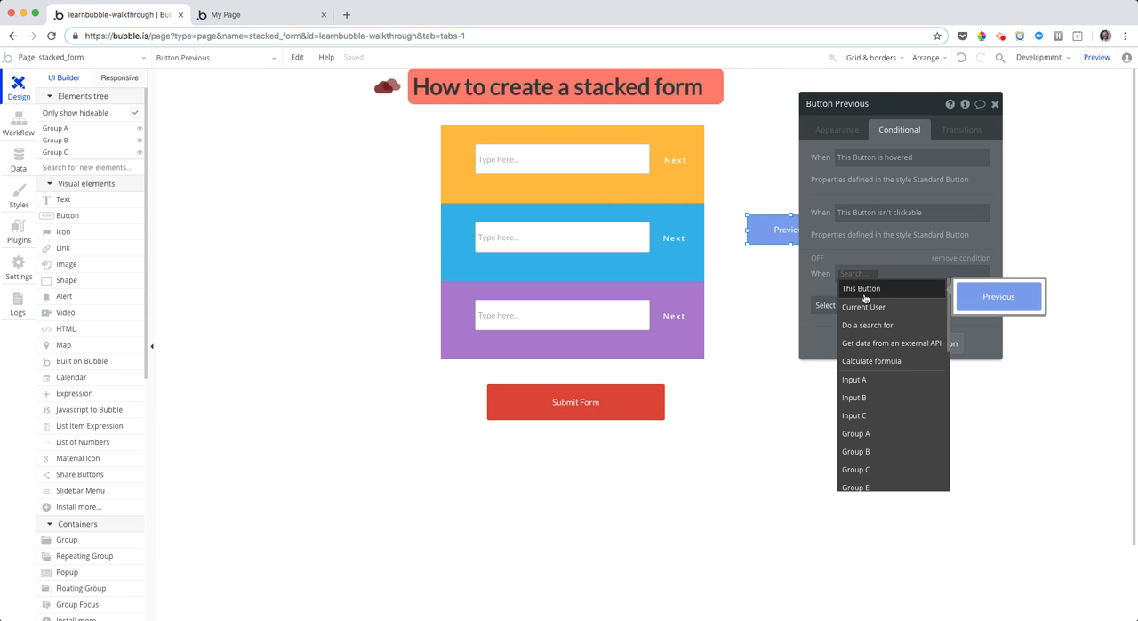
type("st")
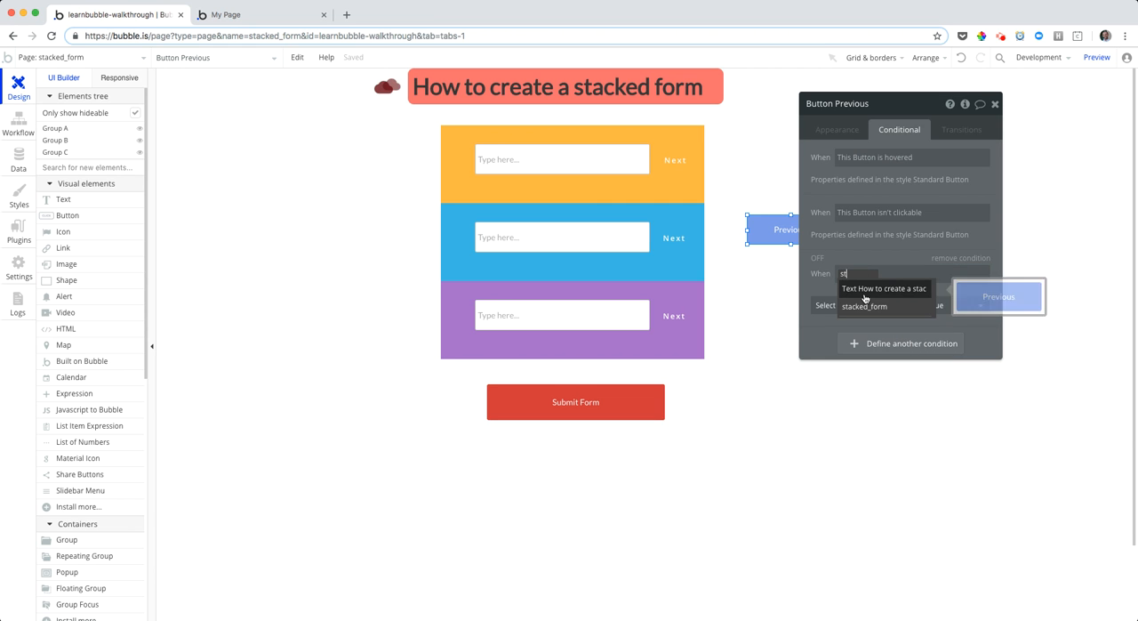
left_click(872, 308)
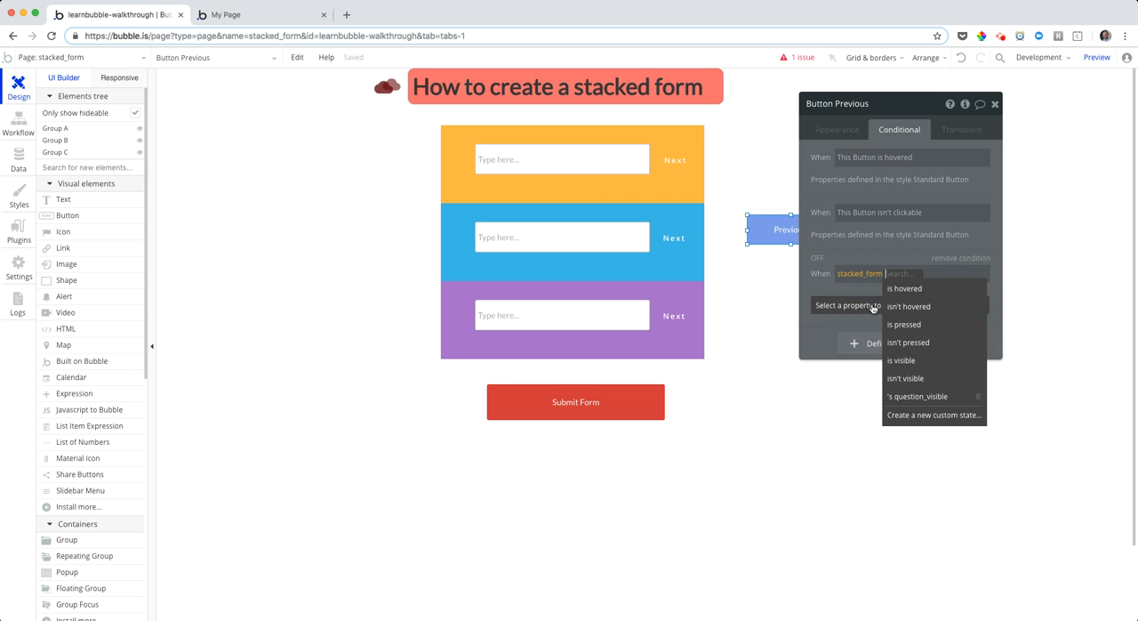
left_click(897, 394)
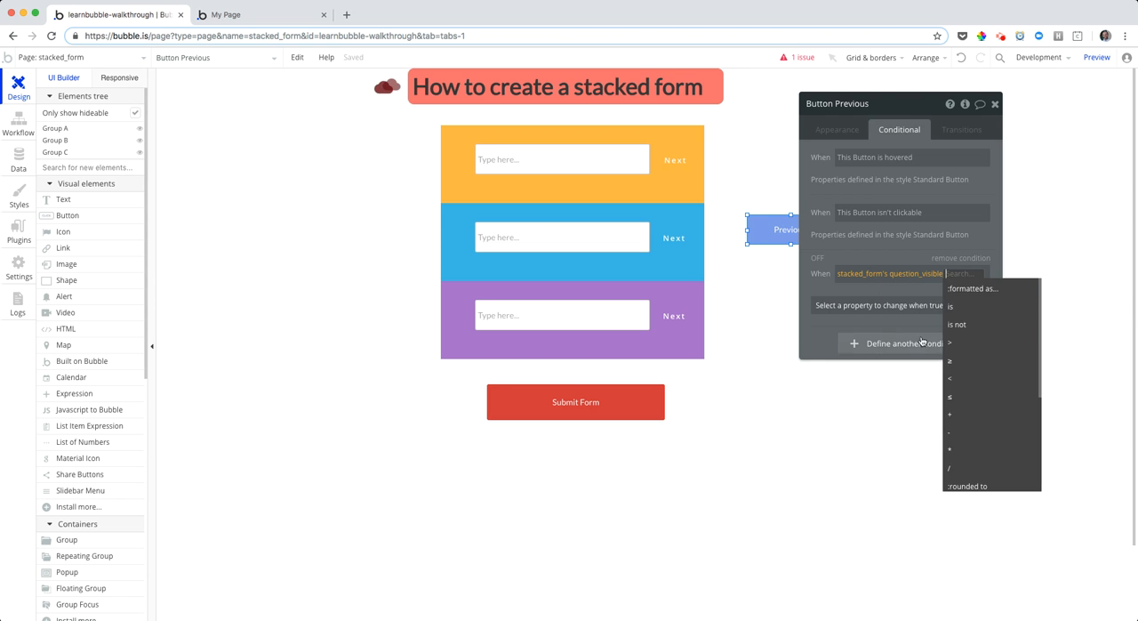
left_click(960, 307)
type("1")
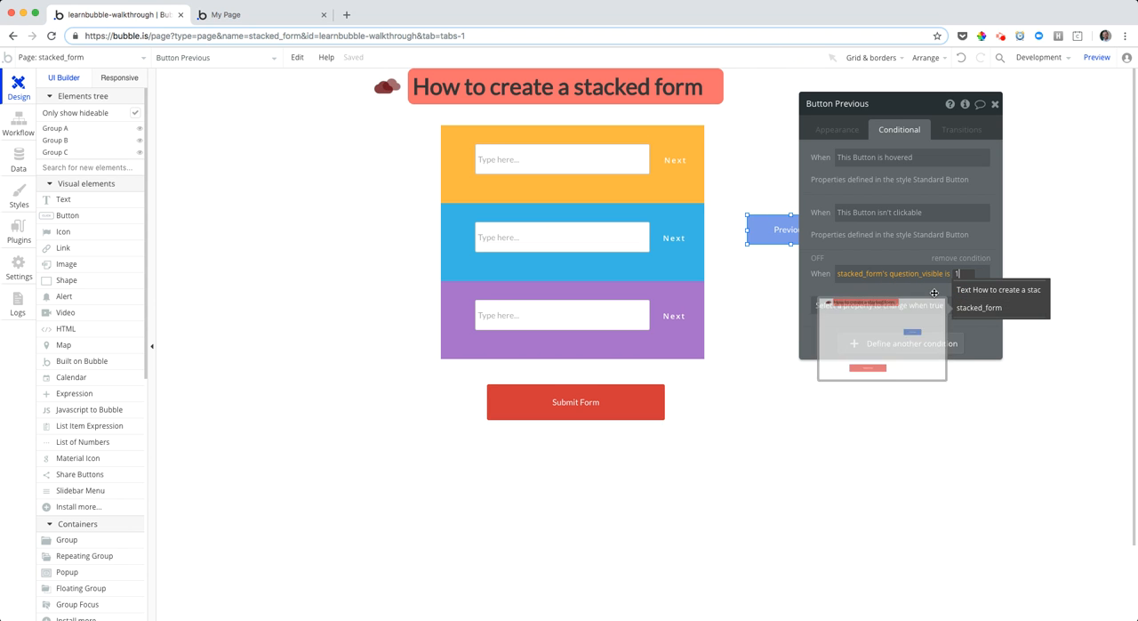
left_click(948, 315)
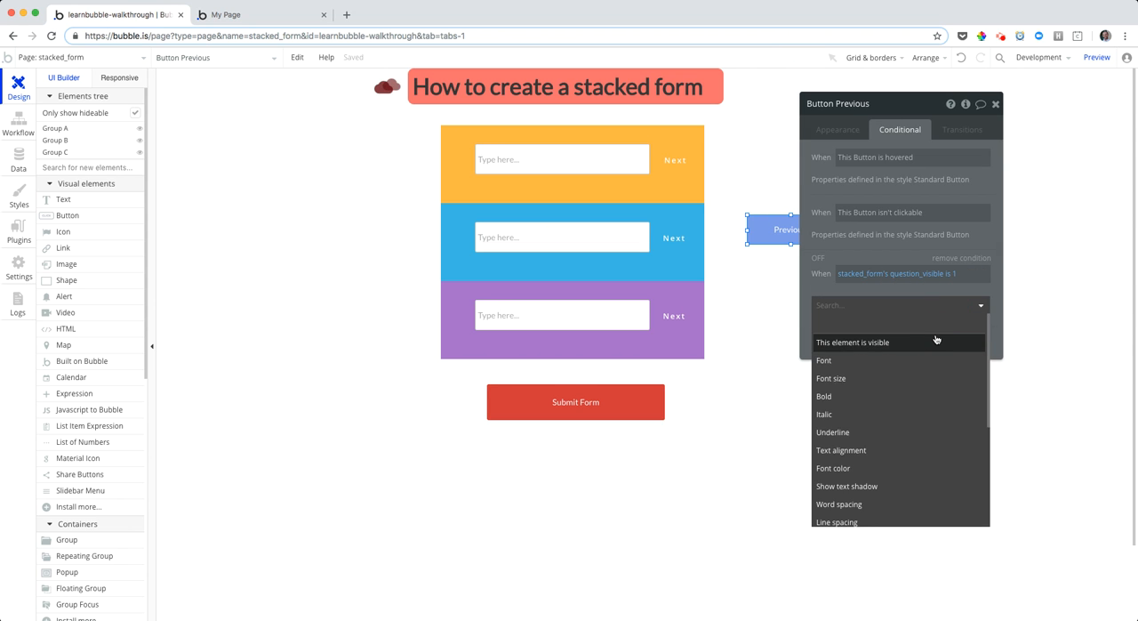
left_click(942, 333)
Copy that expression into a second Previous button condition, change it to is not 1, and make the element visible
right_click(899, 281)
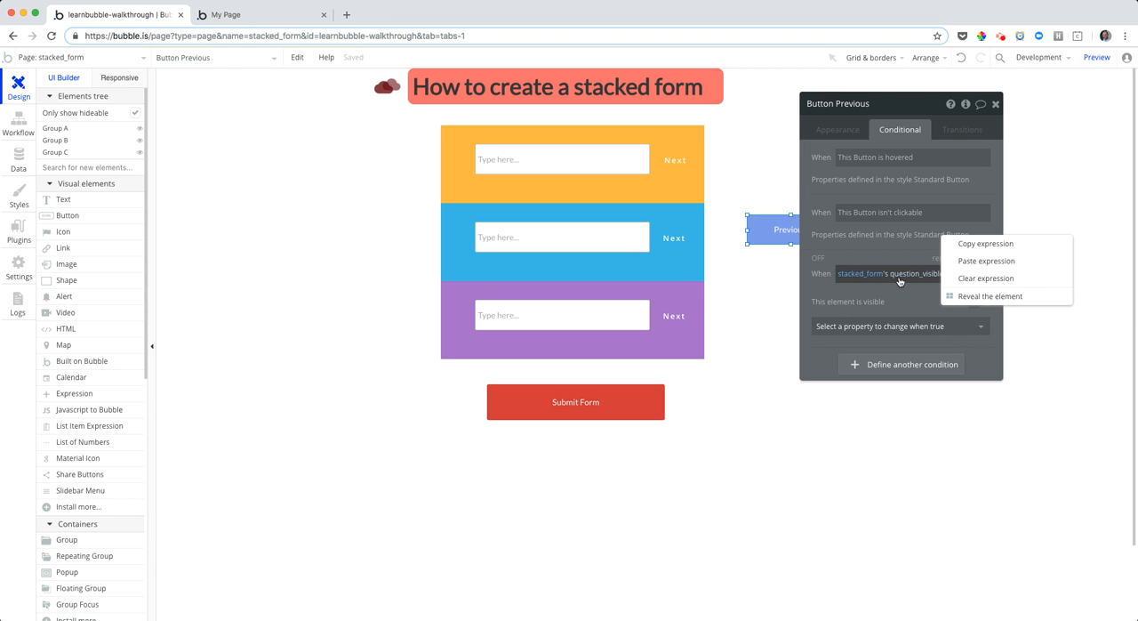
left_click(988, 248)
left_click(929, 363)
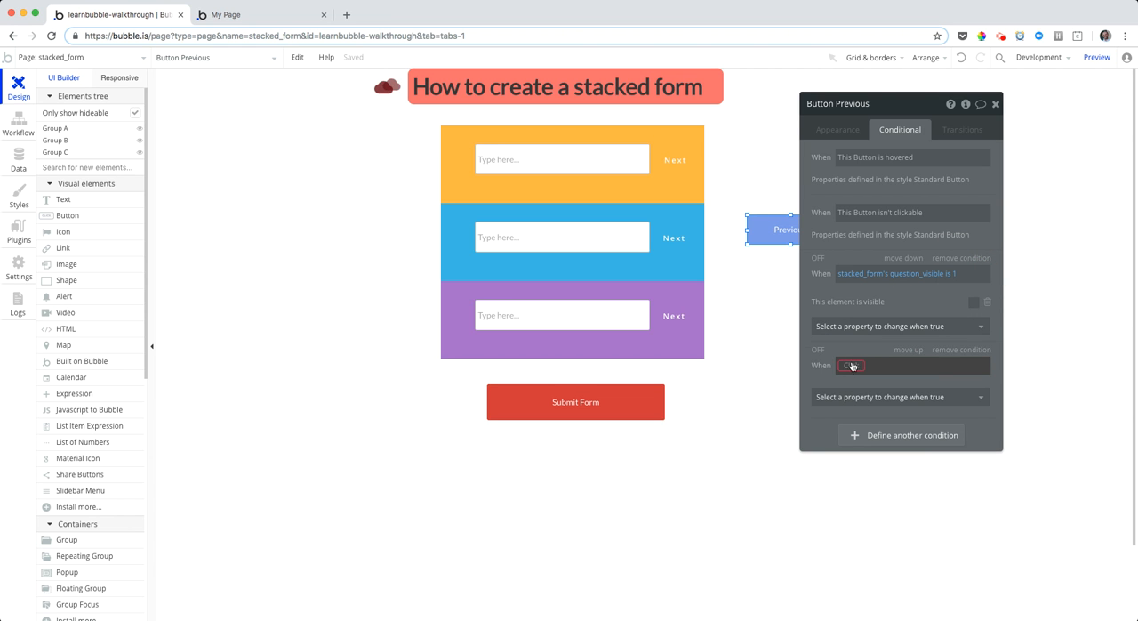
right_click(898, 365)
left_click(934, 337)
left_click(950, 364)
left_click(963, 421)
left_click(912, 417)
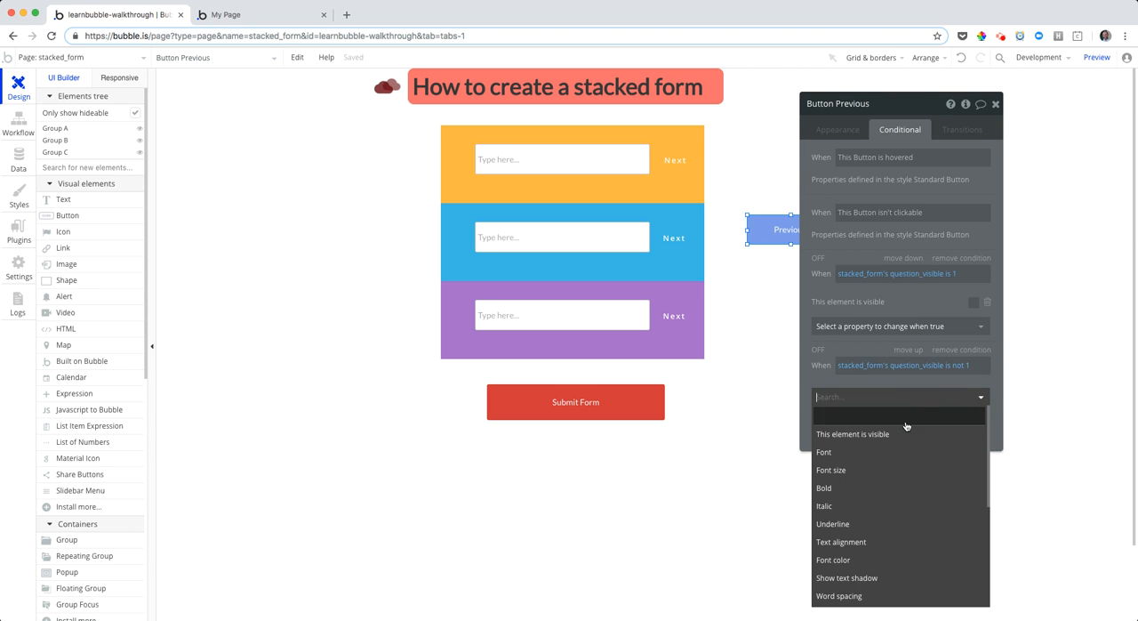
left_click(859, 430)
left_click(975, 394)
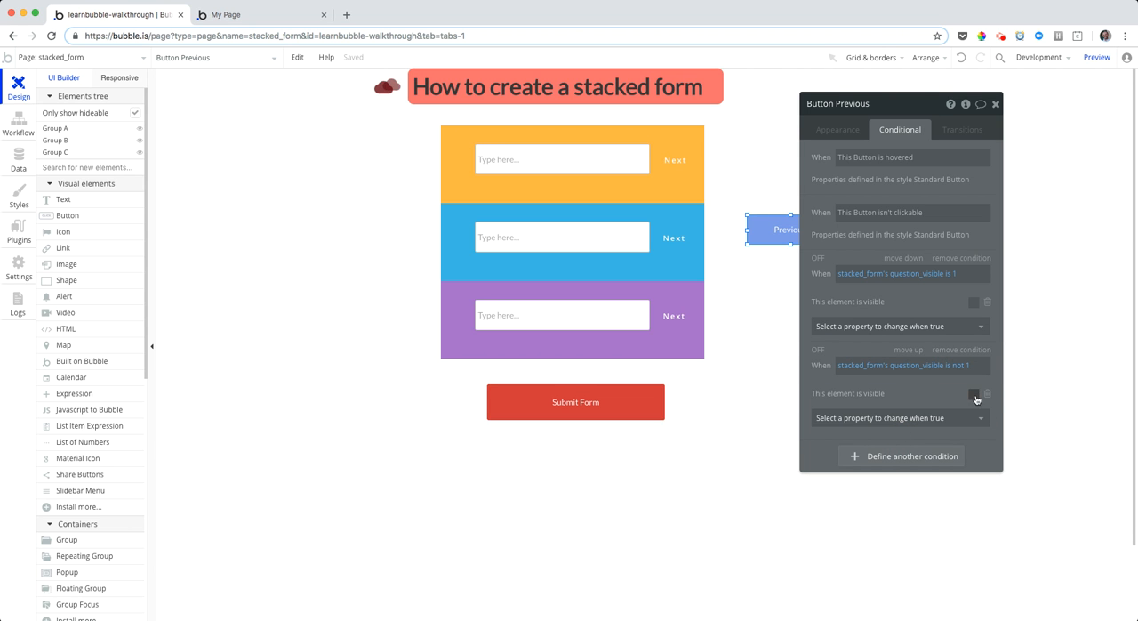
Turn off the Previous button's visibility on page load and preview the stacked form
left_click(840, 132)
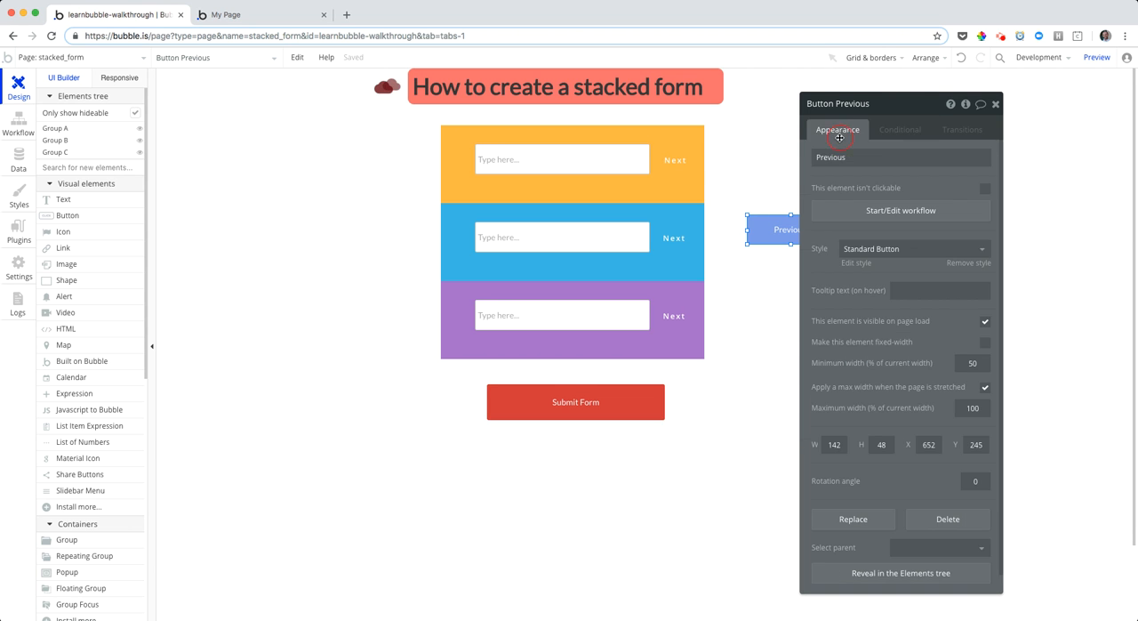
left_click(984, 321)
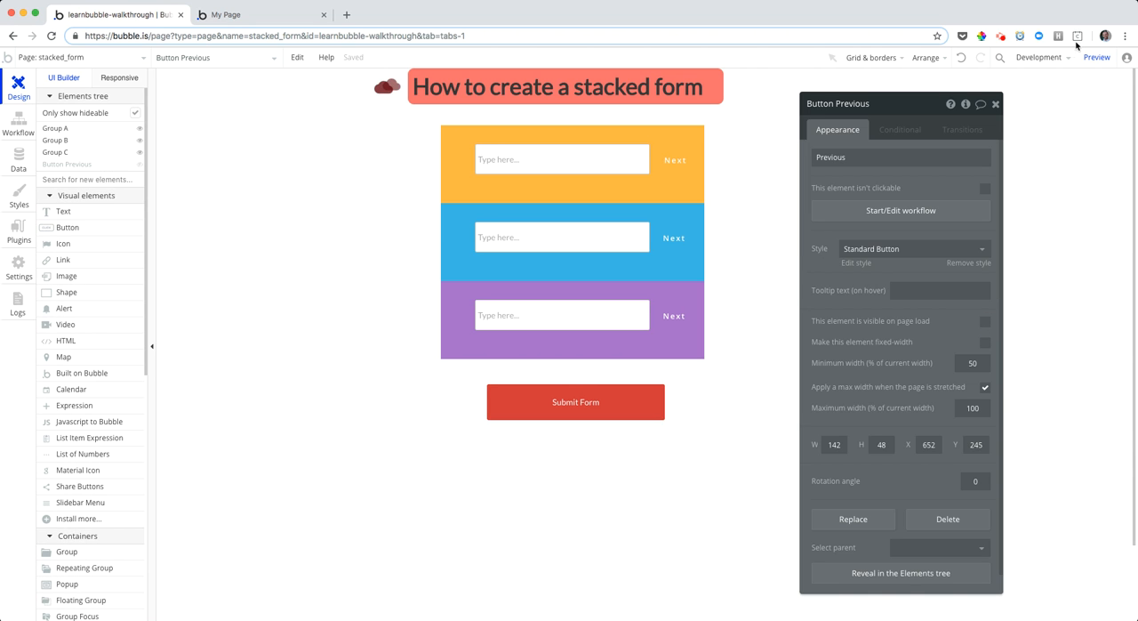
left_click(1094, 57)
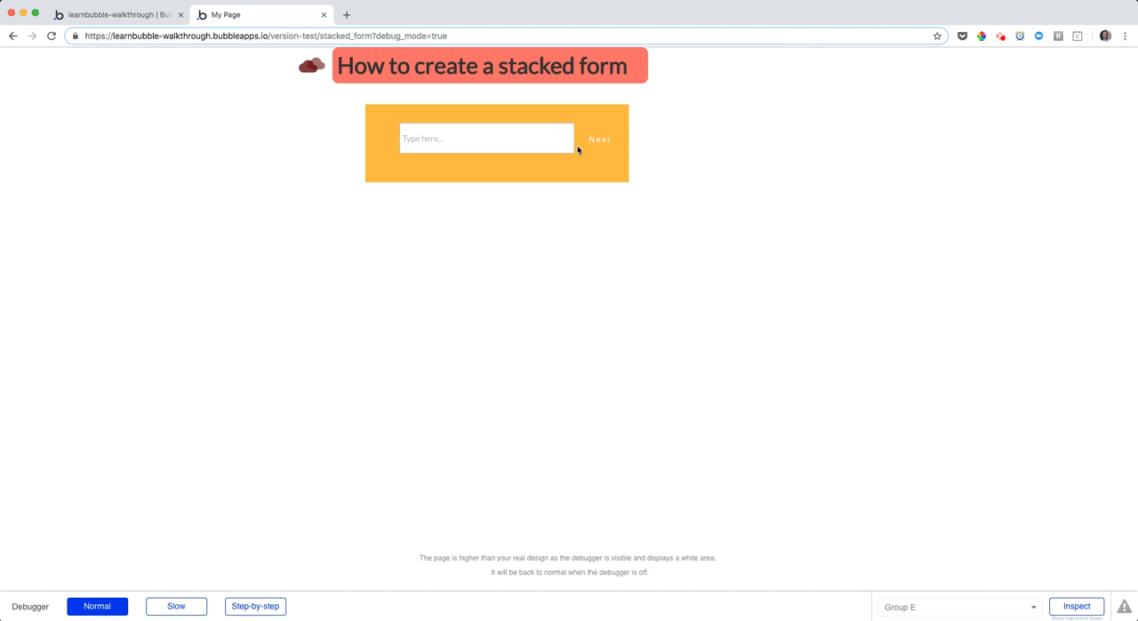
Test the Next and Previous buttons in the preview and return to the Bubble editor
left_click(614, 133)
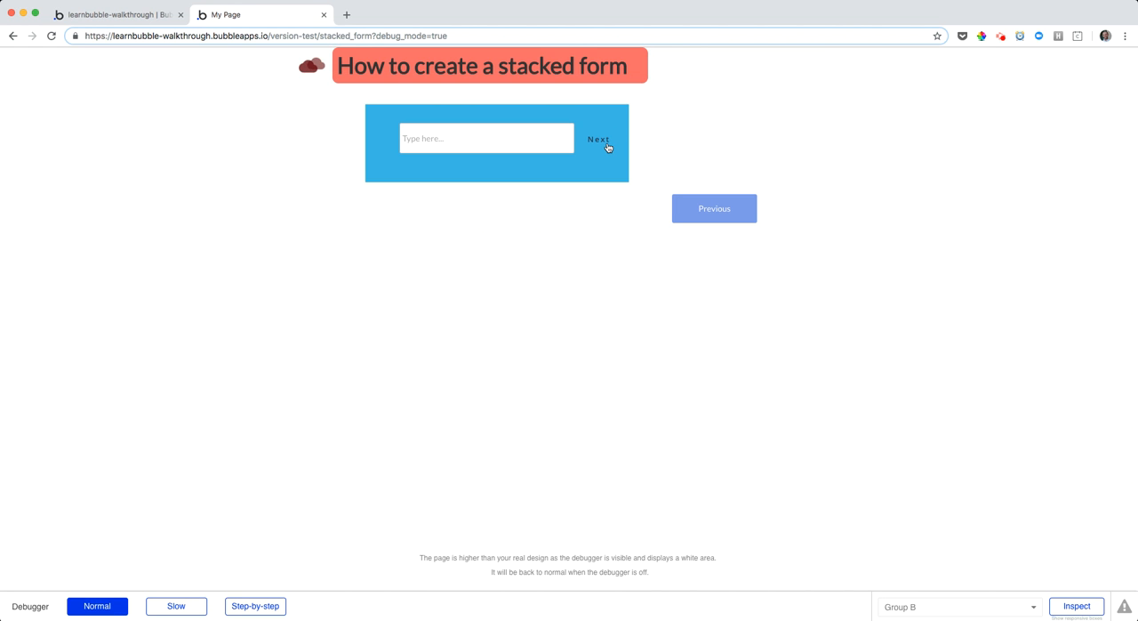
left_click(609, 144)
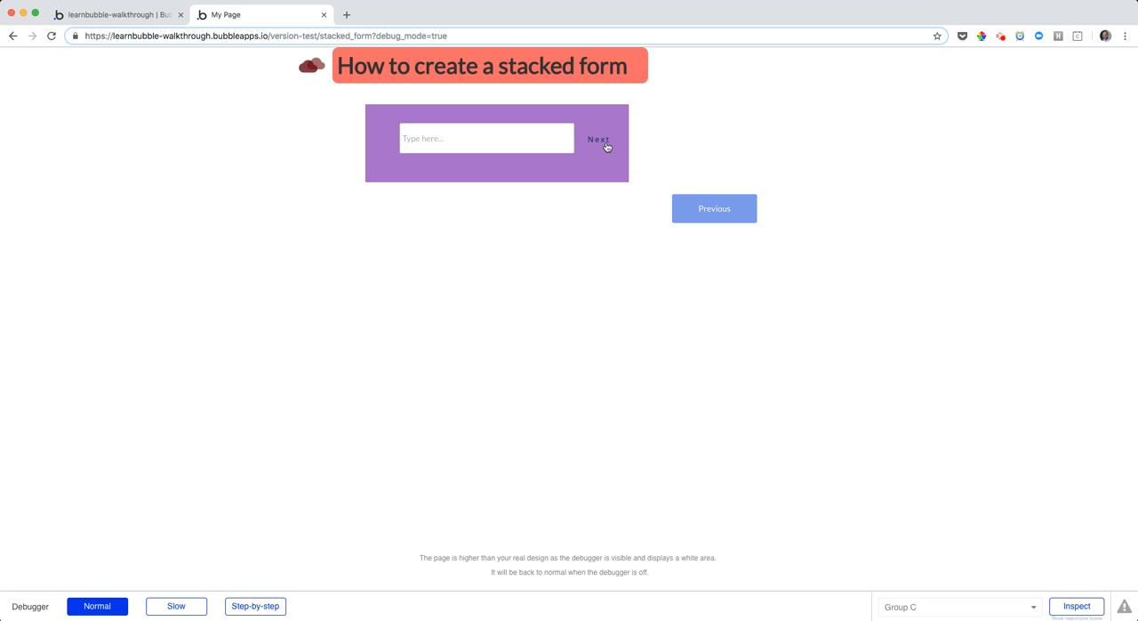
left_click(699, 202)
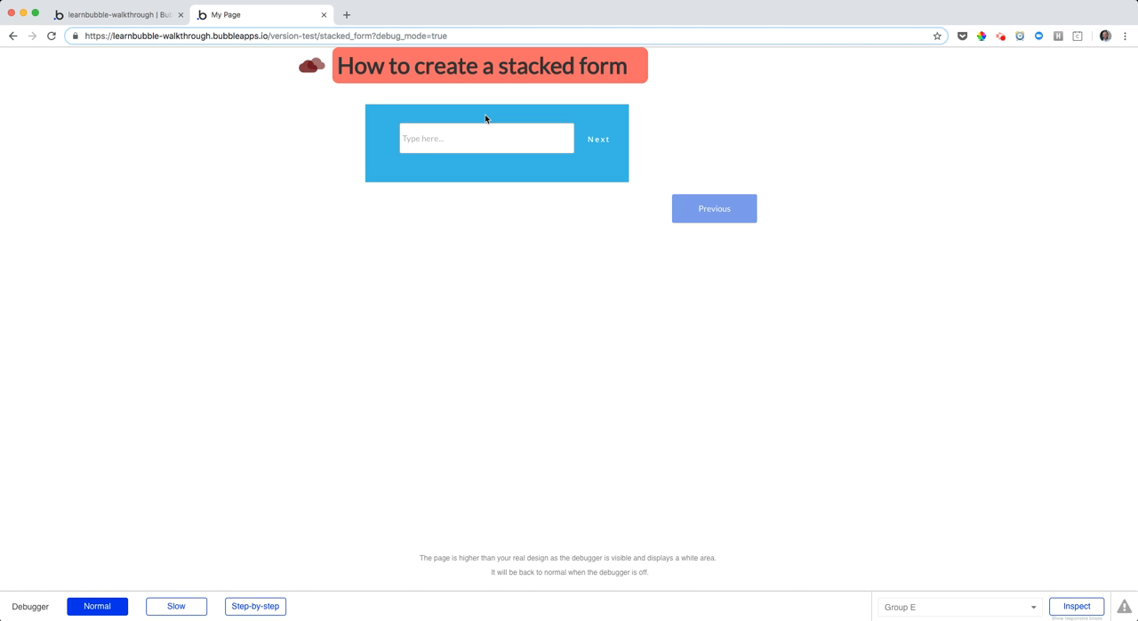
left_click(114, 15)
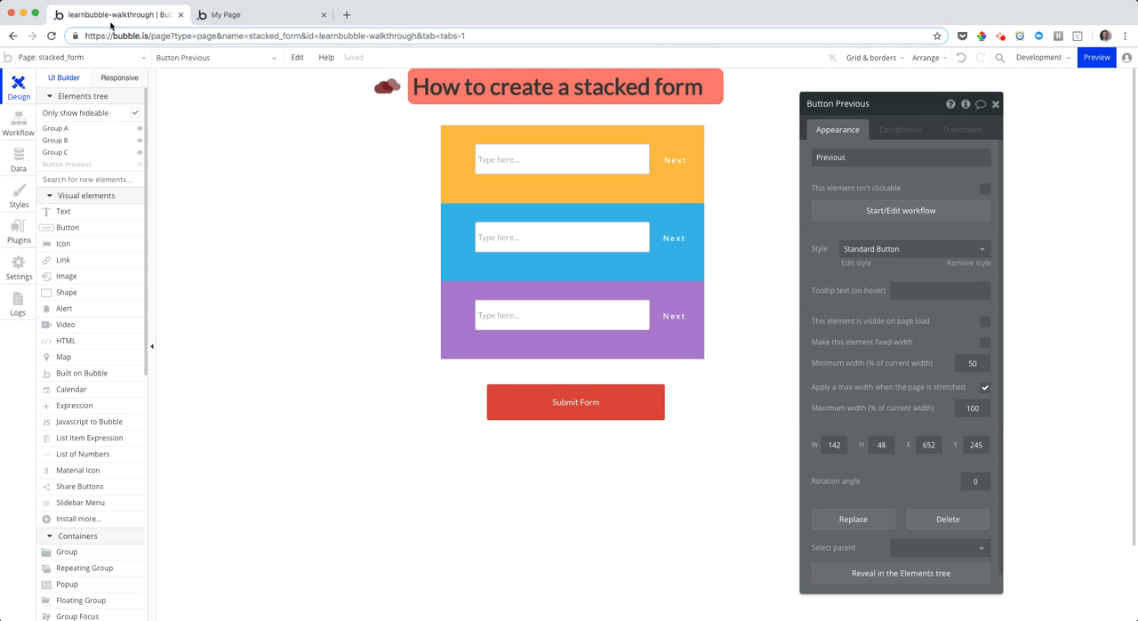
Set the collapse animation style of Group A, Group B and Group C to Slide Up/Down
left_click(597, 187)
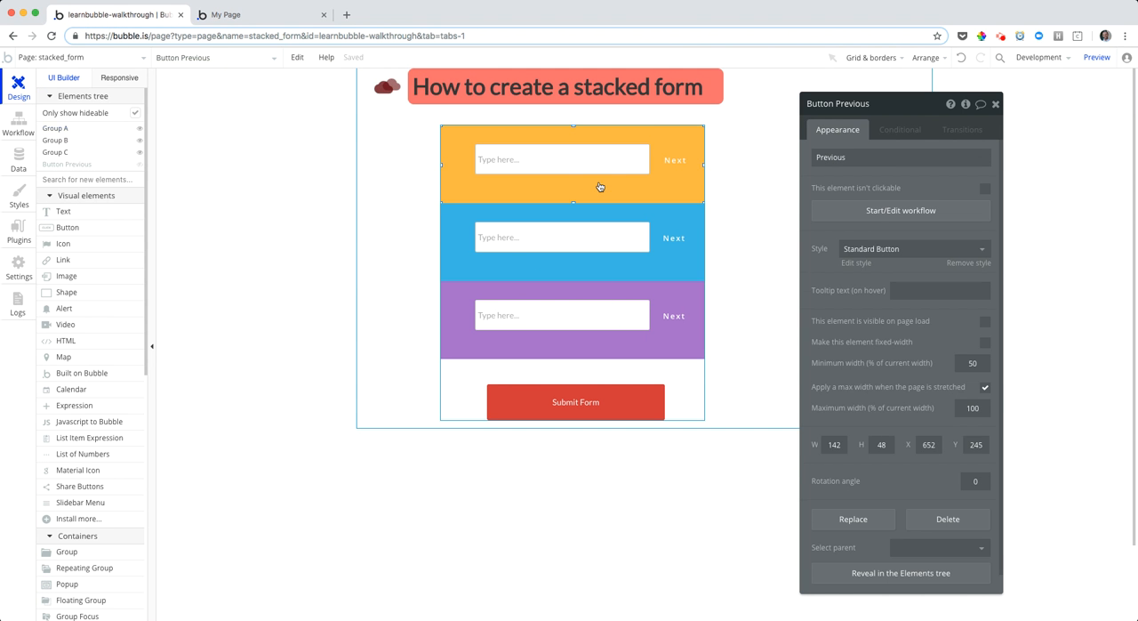
scroll(926, 478, "down", 3)
left_click(941, 427)
left_click(925, 442)
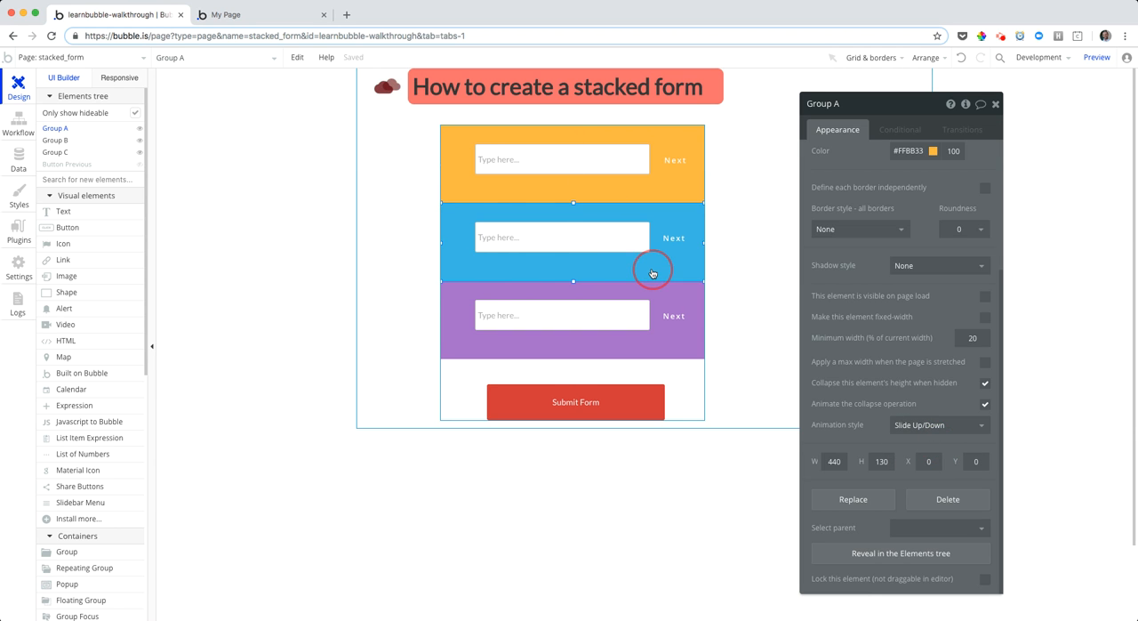
left_click(652, 267)
left_click(941, 425)
left_click(944, 446)
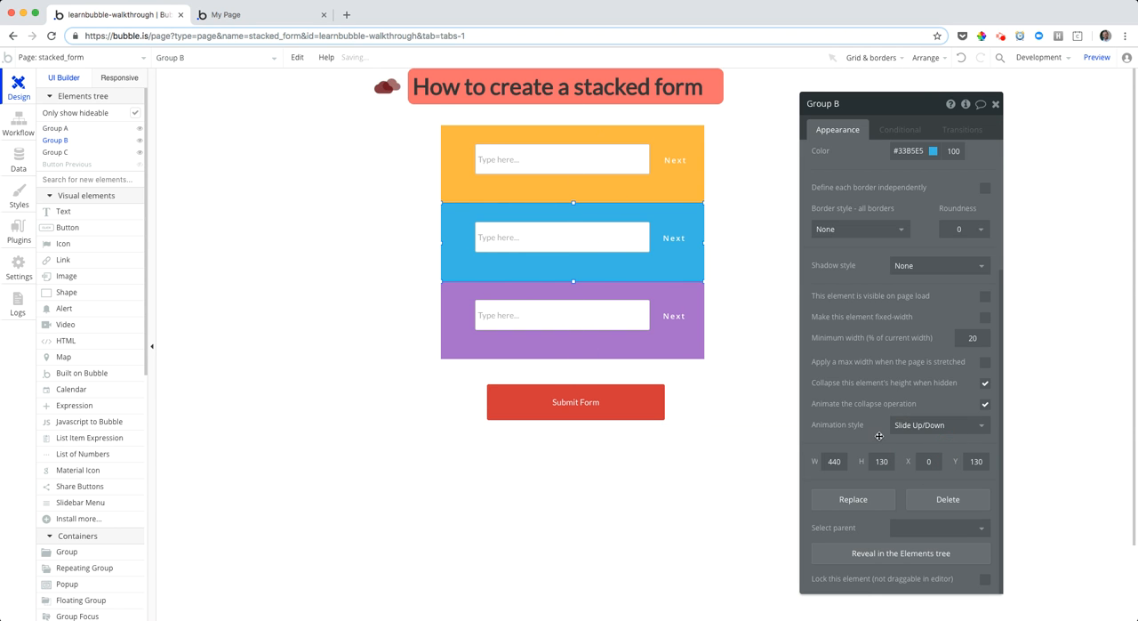
left_click(681, 347)
left_click(916, 425)
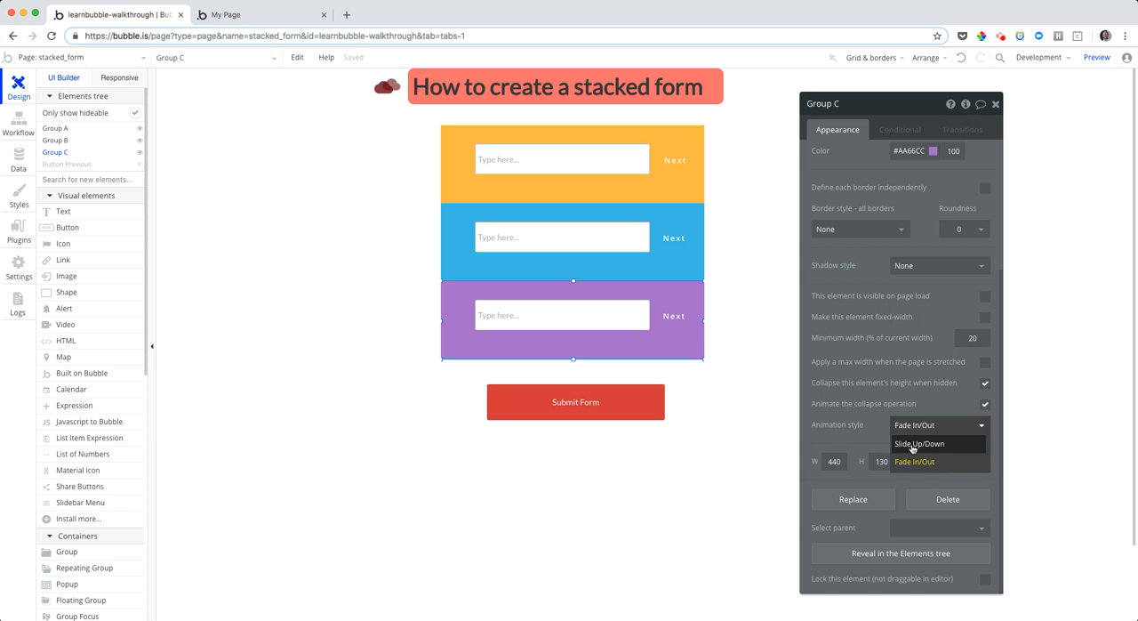
left_click(913, 444)
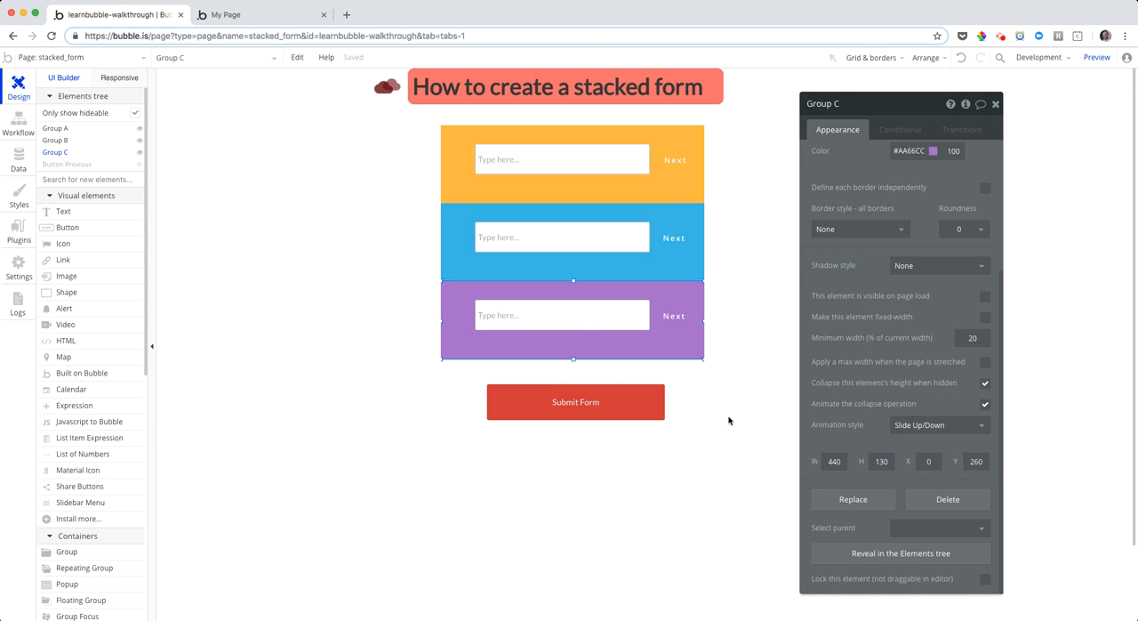
Reload the stacked form preview and test it forward and back with Next and Previous, finishing at the Submit Form button
left_click(14, 133)
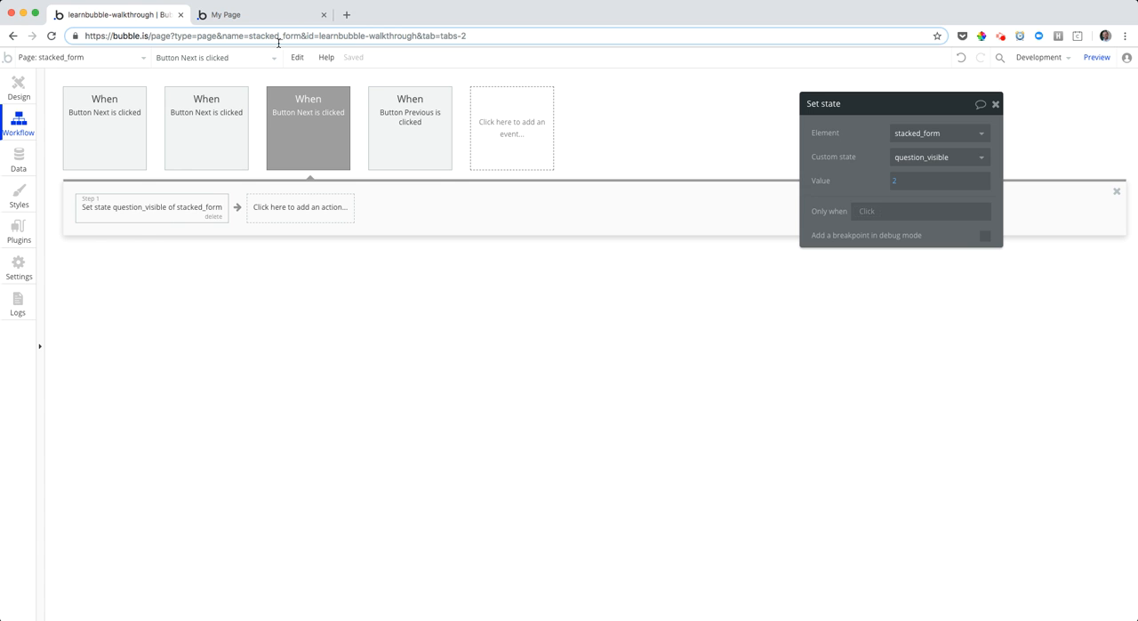
left_click(255, 18)
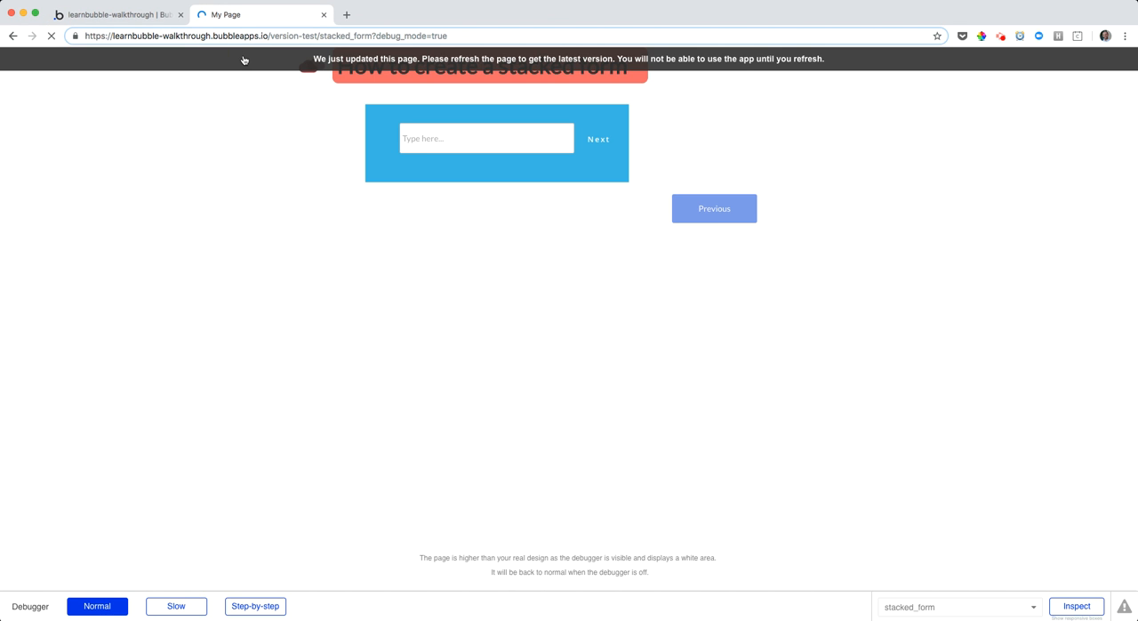
left_click(600, 140)
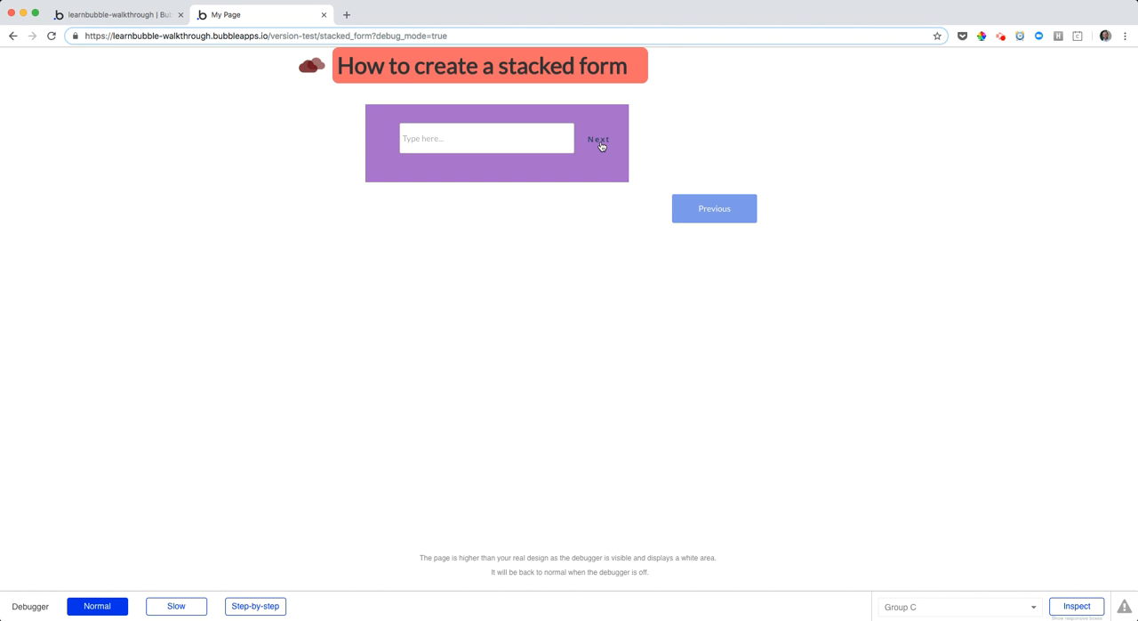
left_click(600, 142)
left_click(712, 217)
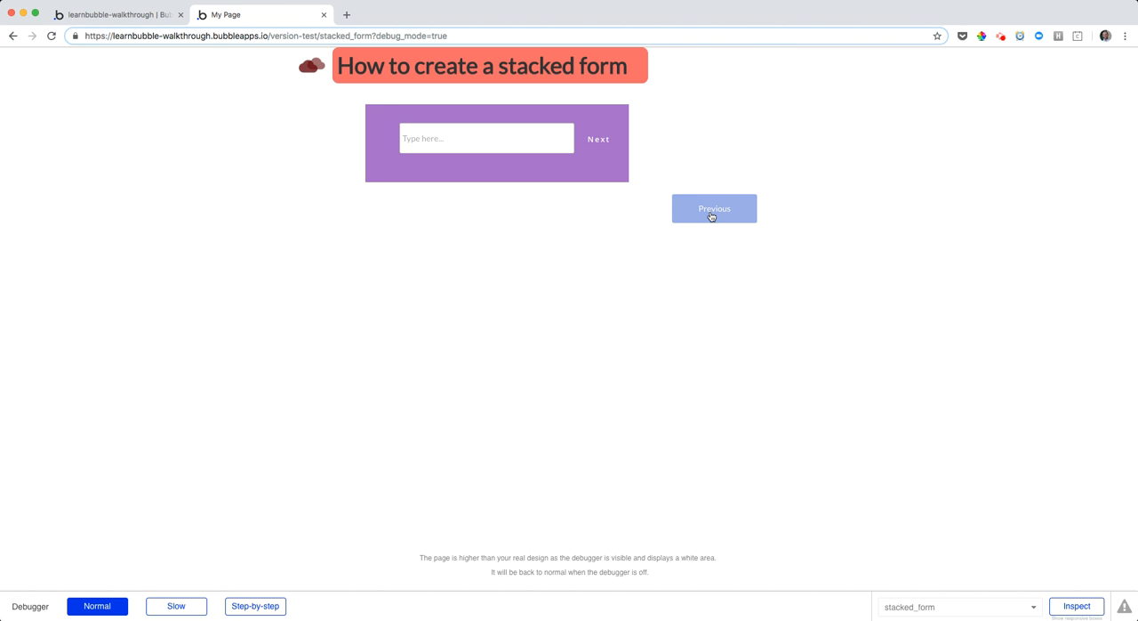
left_click(733, 223)
left_click(734, 226)
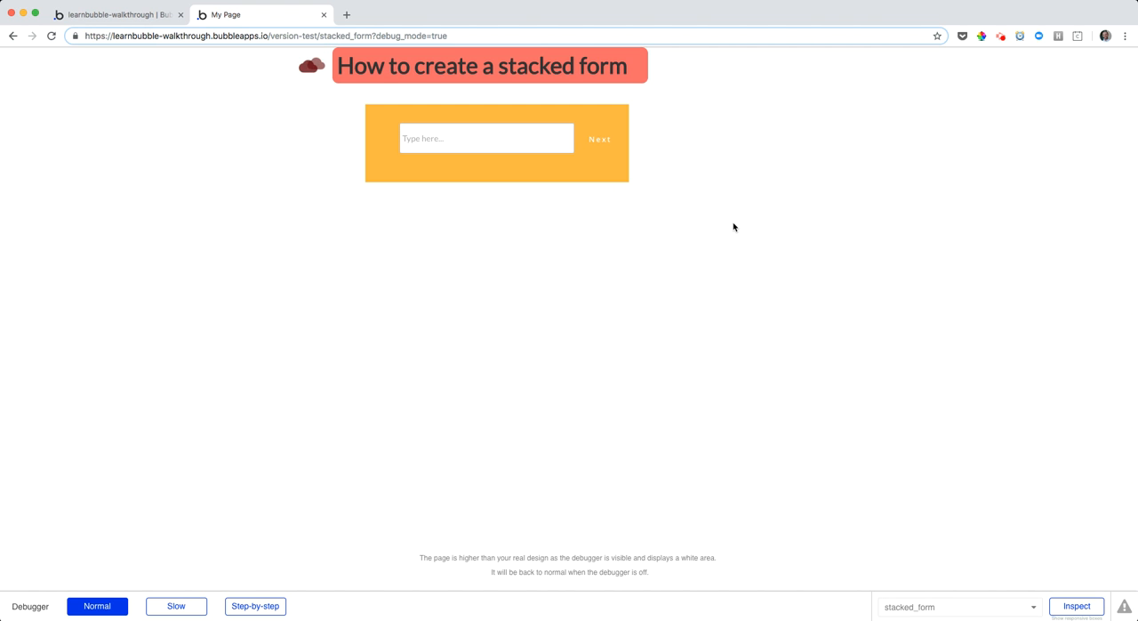
left_click(600, 140)
left_click(599, 142)
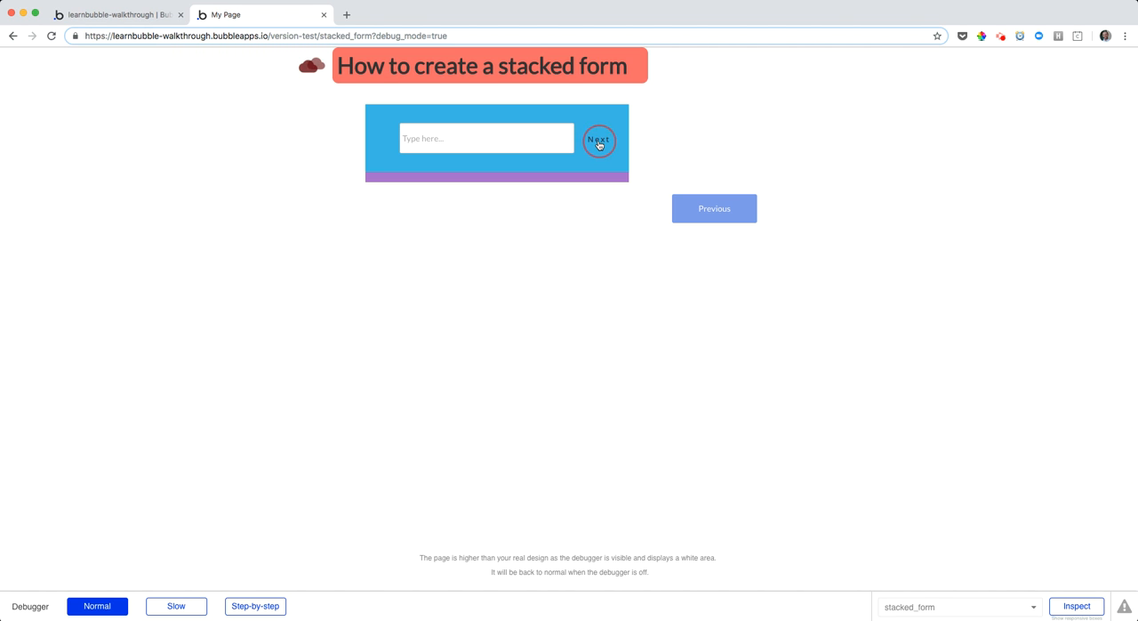
left_click(599, 142)
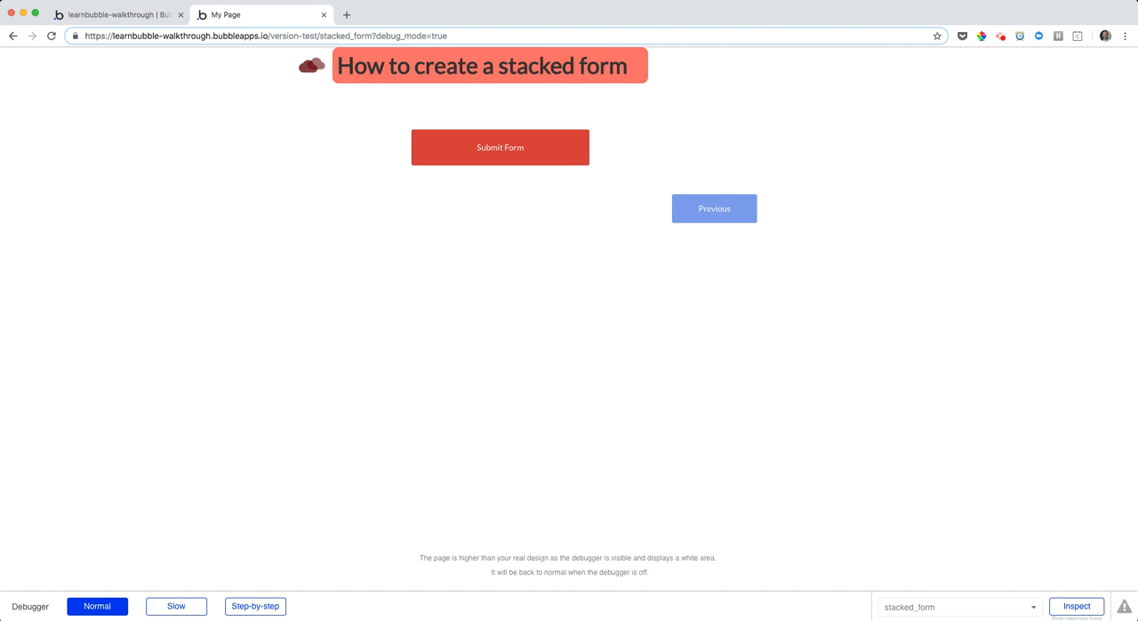